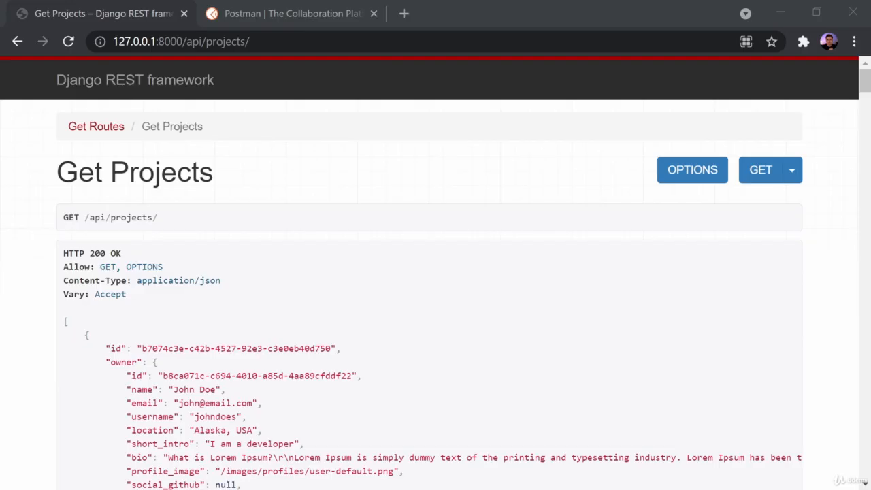
Highlight the local server address in the browser's address bar, then deselect it.
click(266, 42)
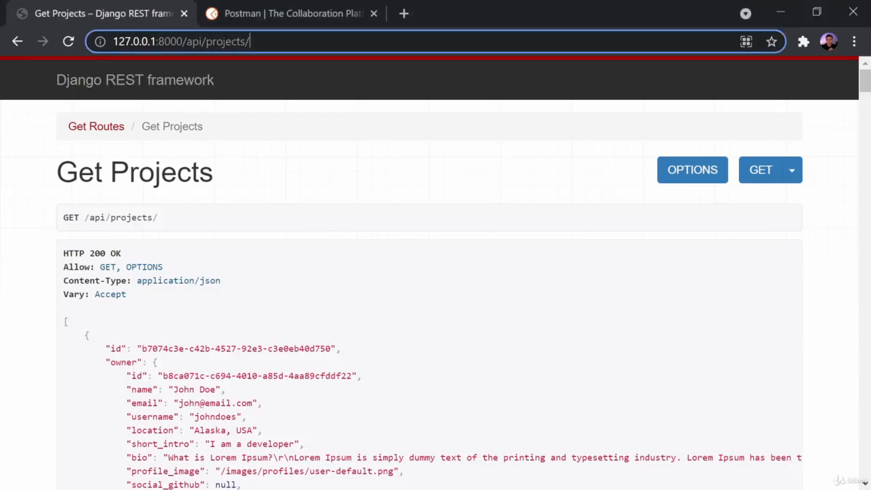
click(219, 176)
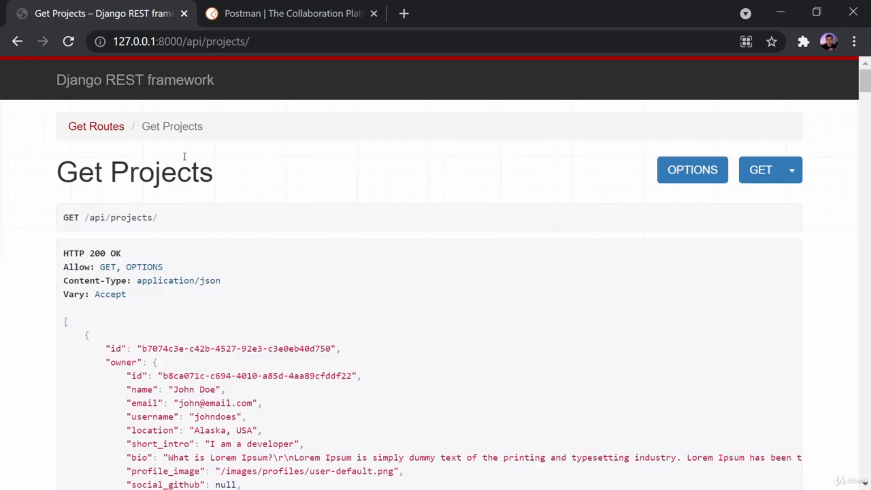
click(265, 40)
drag(264, 41, 109, 41)
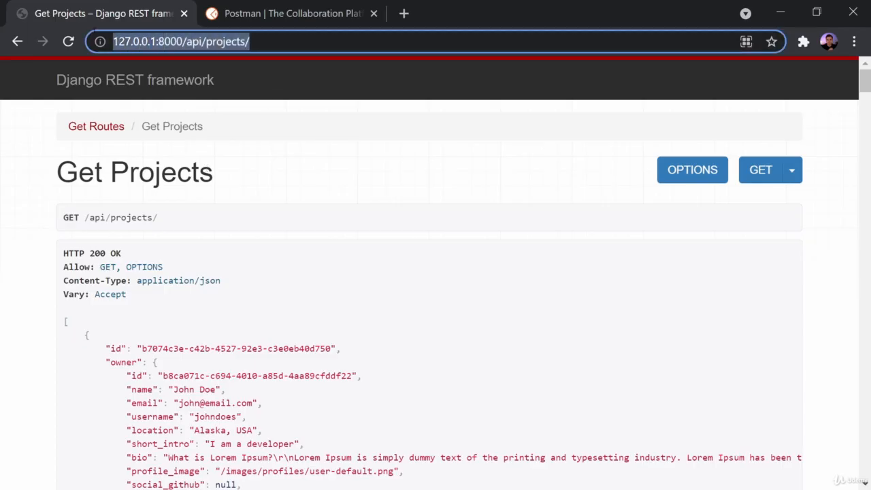
scroll(331, 190, down, 2)
scroll(204, 278, down, 5)
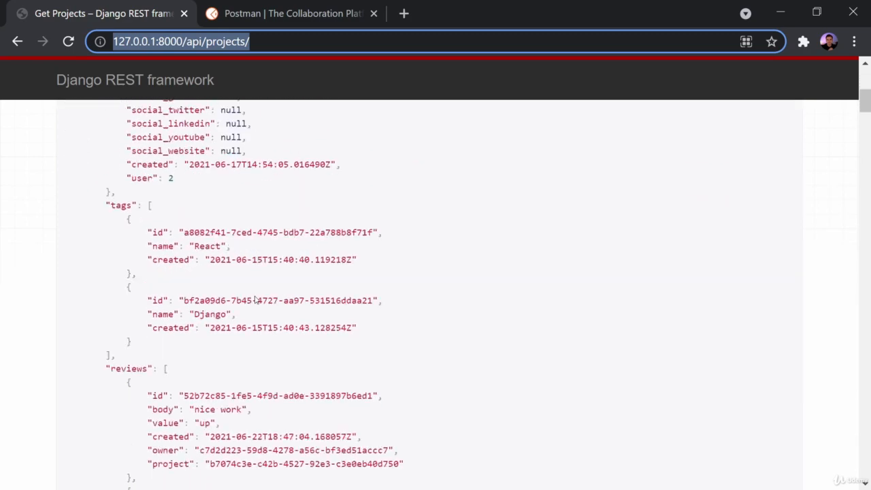
scroll(449, 305, up, 7)
click(397, 286)
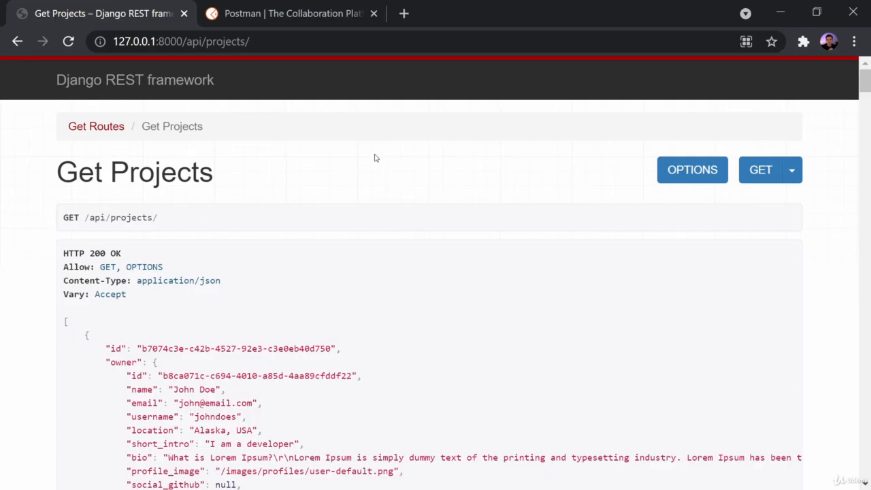
Switch to the postman.com tab, adjust the zoom, and scroll down to the Get Postman footer.
click(287, 14)
click(190, 40)
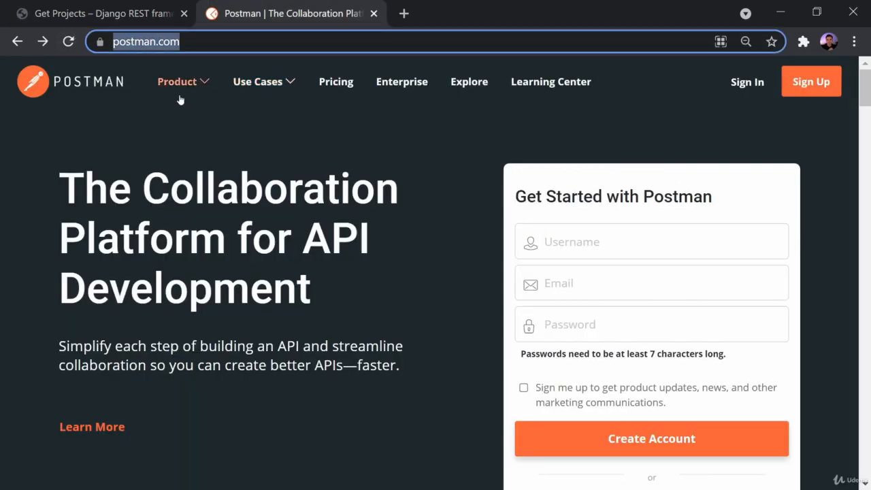
key(ctrl+plus)
key(ctrl+minus)
key(ctrl+minus)
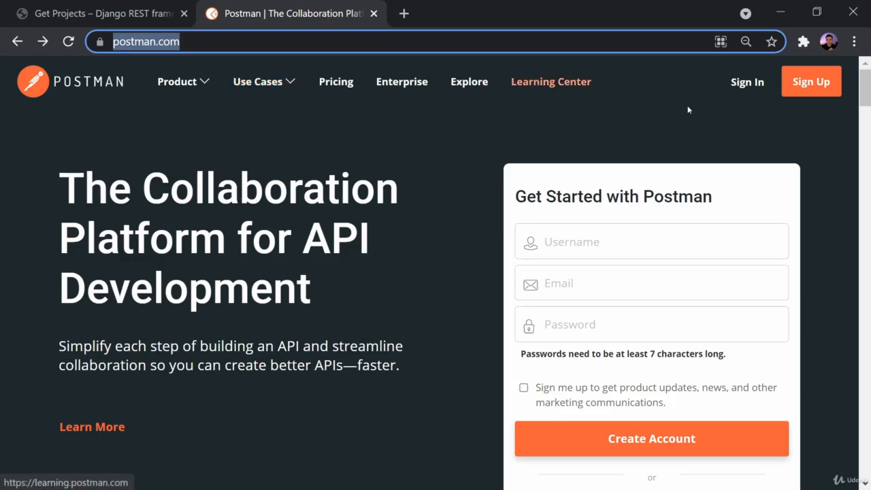
click(226, 122)
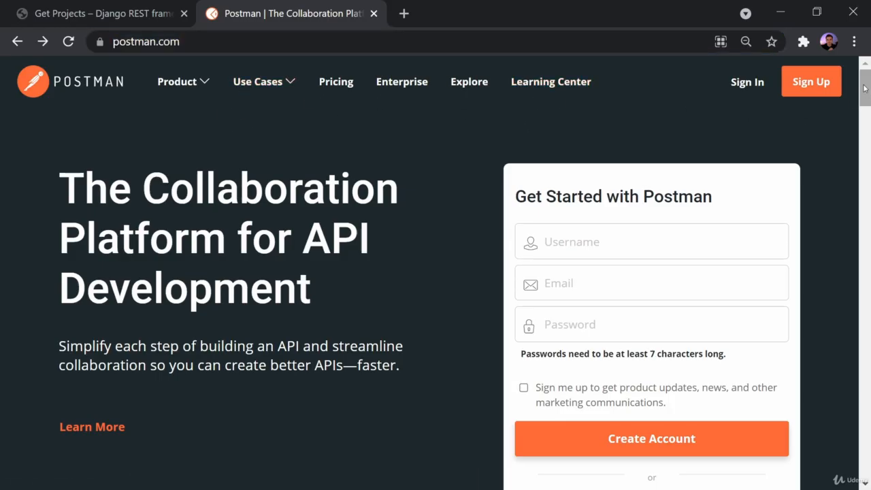
drag(867, 81, 802, 461)
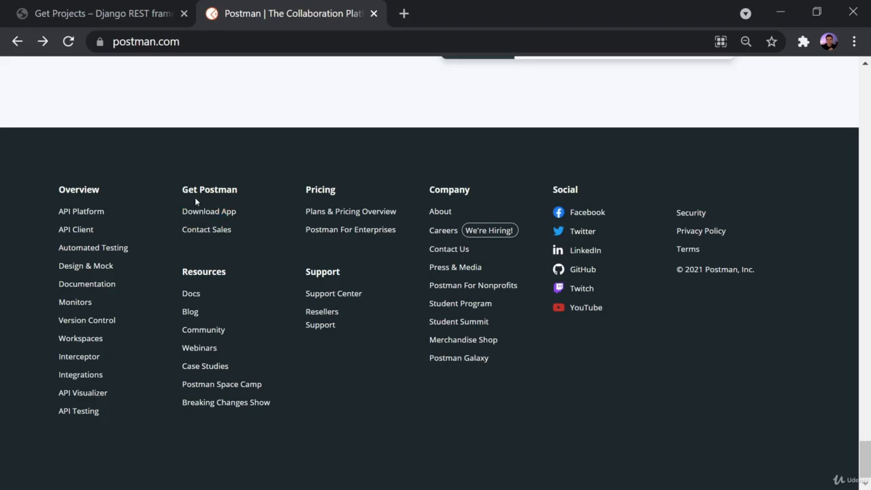
key(ctrl+plus)
key(ctrl+plus)
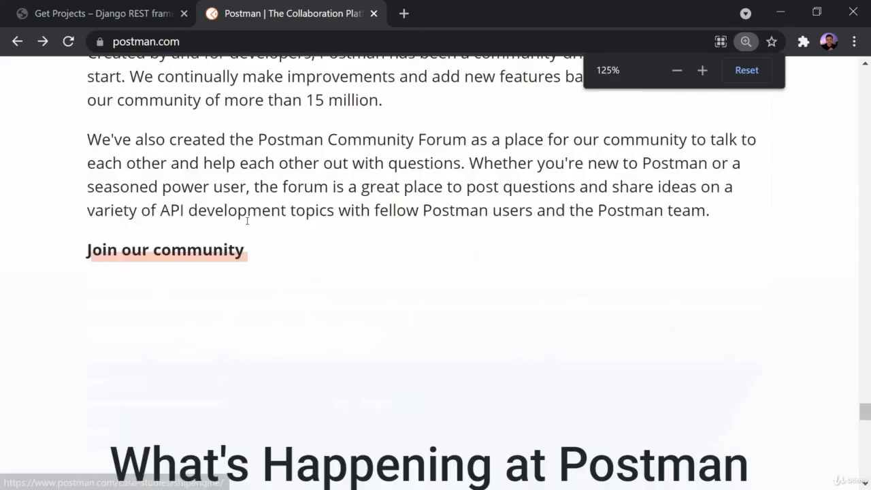
scroll(585, 247, up, 4)
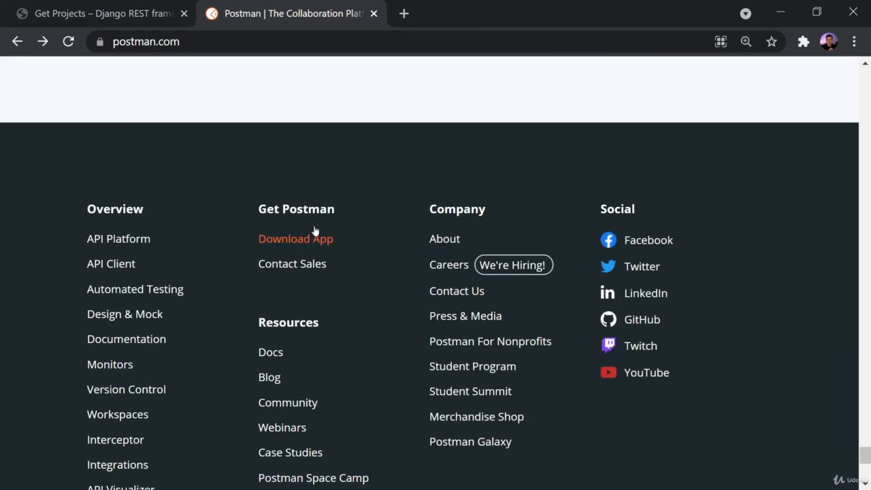
Open the Download Postman page and download the Windows 64-bit installer of version 8.7.0.
click(279, 240)
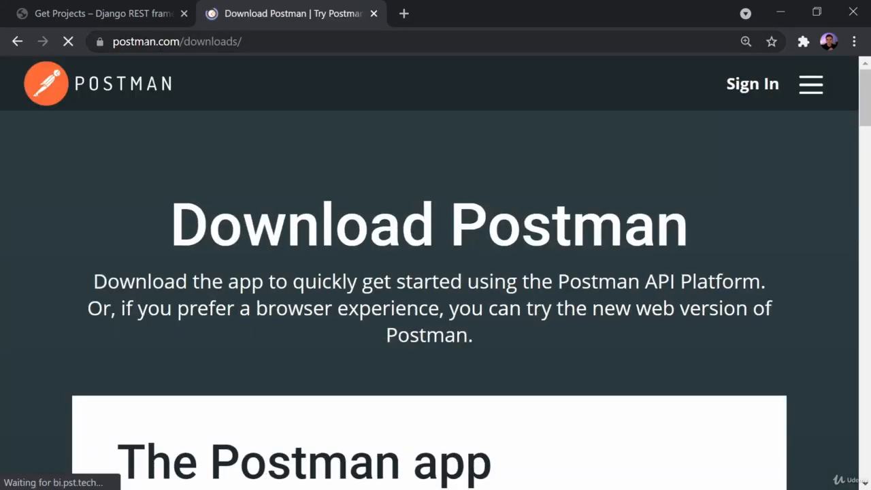
click(124, 42)
click(259, 42)
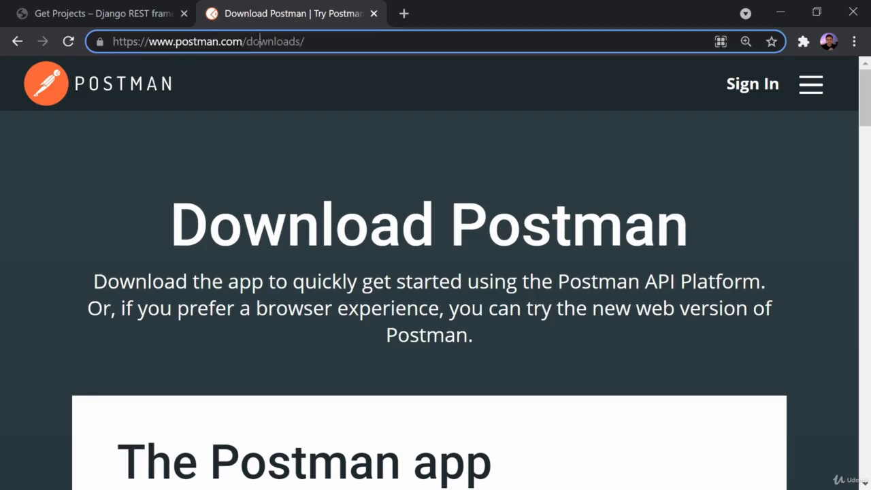
double_click(259, 41)
key(ctrl+minus)
scroll(401, 149, down, 3)
key(ctrl+minus)
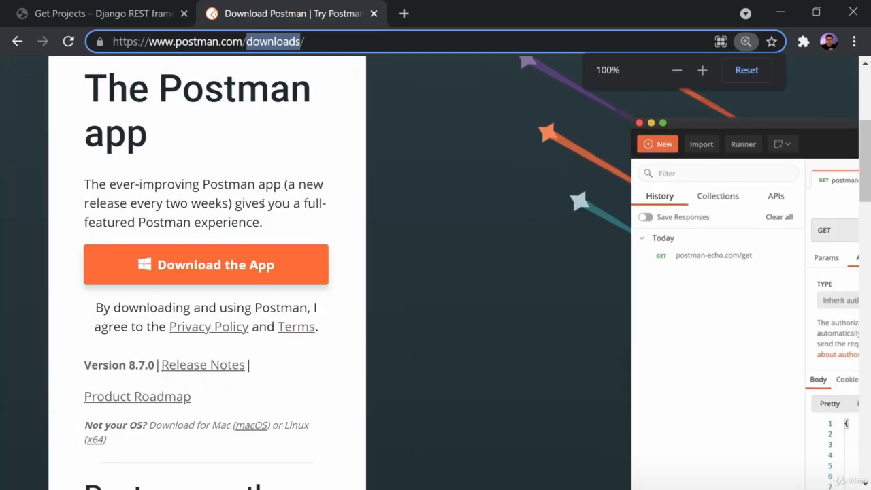
click(189, 274)
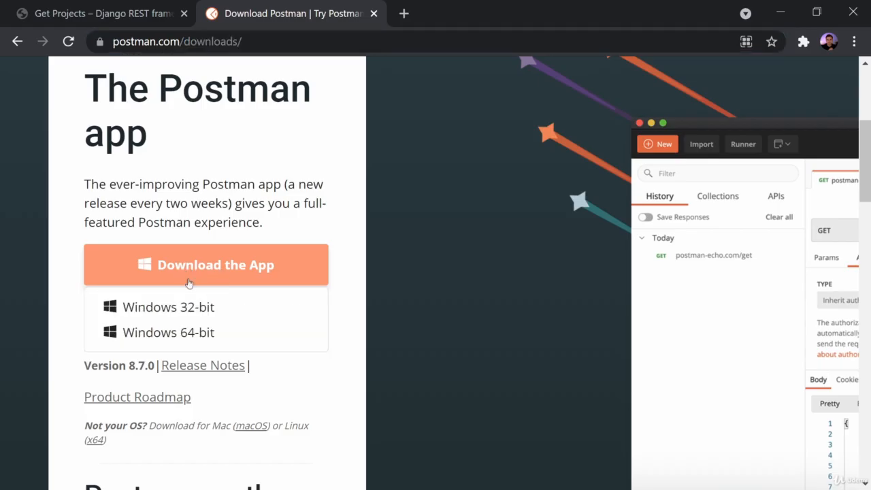
click(134, 333)
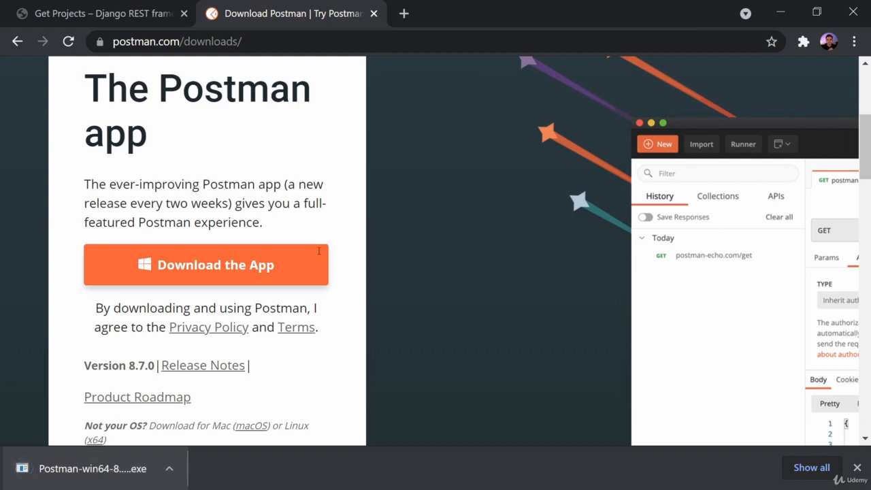
Close the postman.com tab and the Postman-win64 download notice, then switch to the Postman desktop app.
click(374, 14)
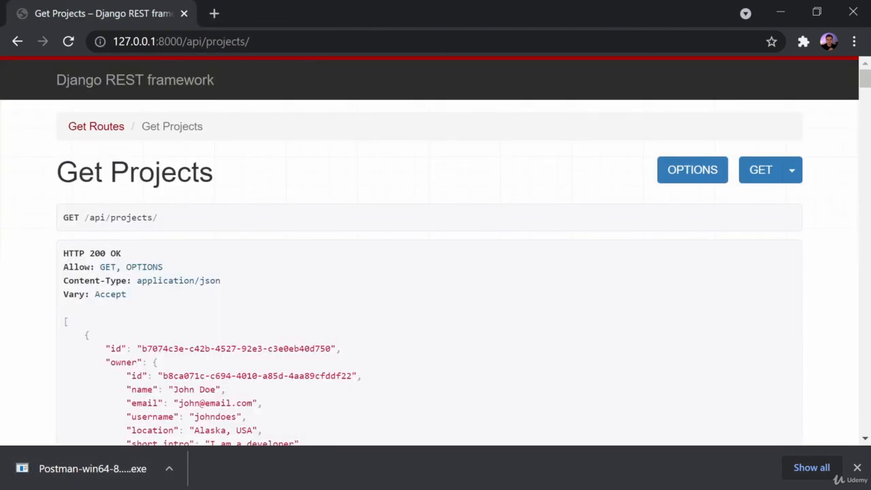
click(857, 467)
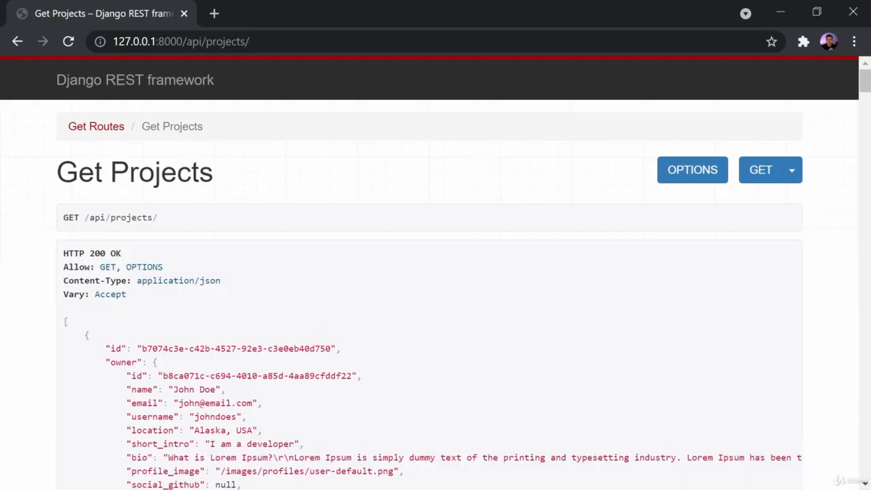
key(alt+Tab)
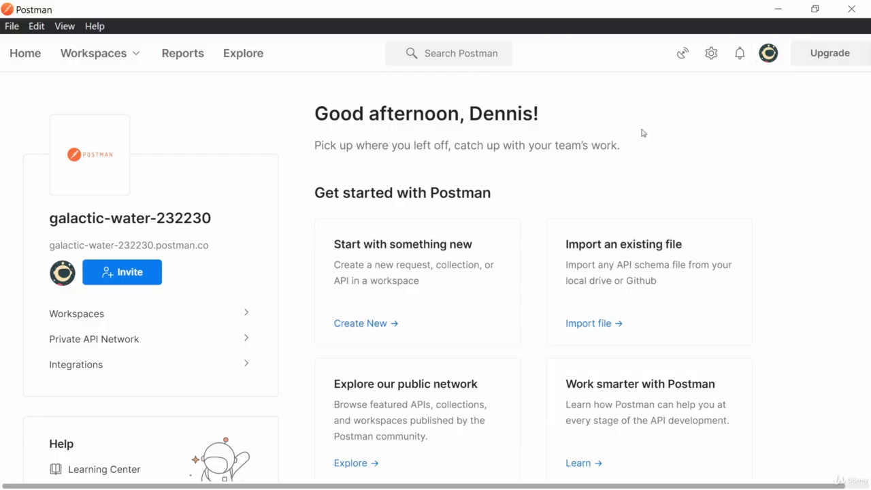
Check the account options, then show the workspace list with My Workspace and Team Workspace.
click(766, 57)
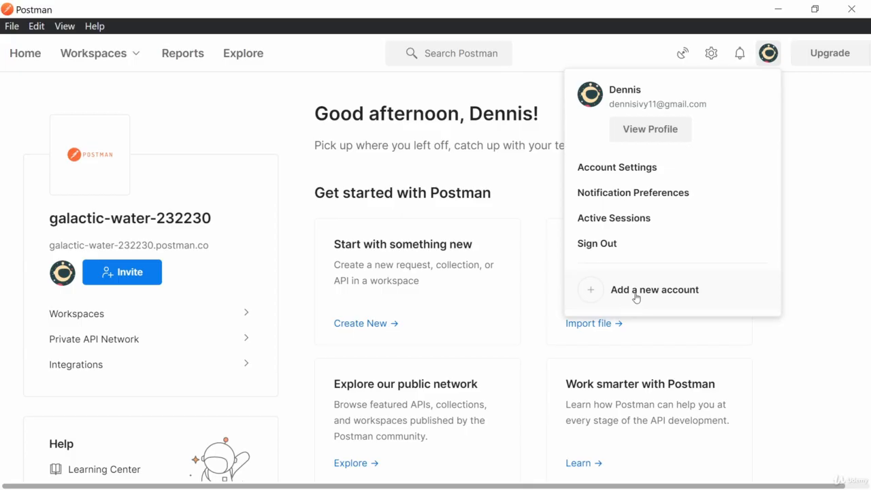
click(841, 176)
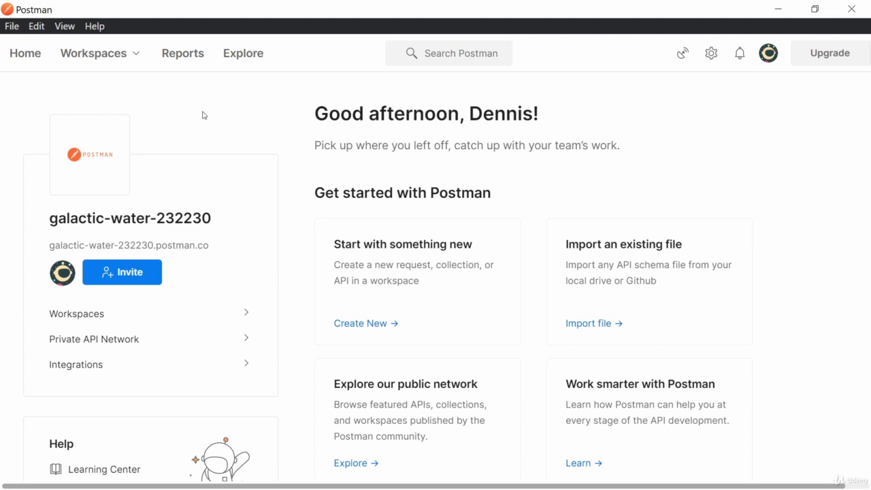
click(122, 59)
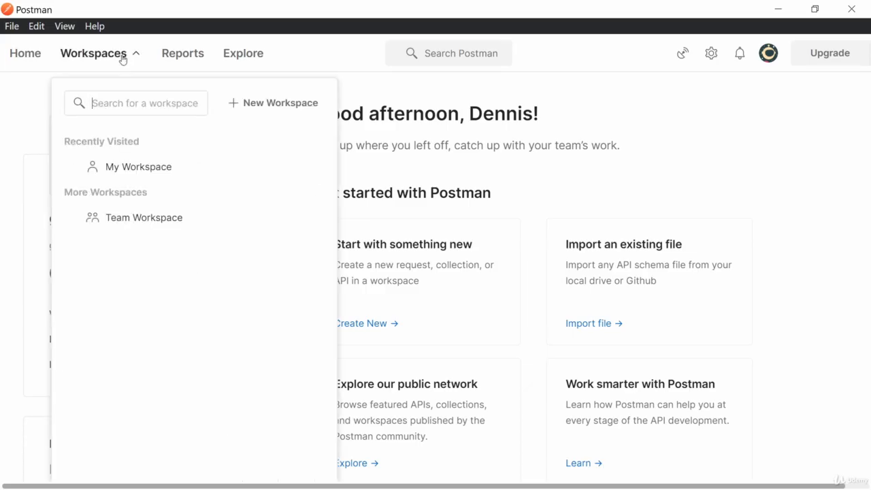
Create a new team workspace named 'Tutorials'.
click(266, 111)
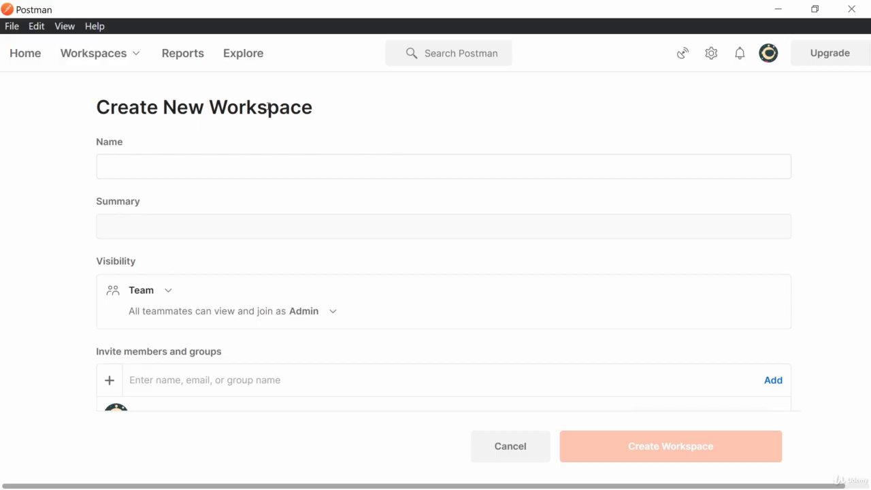
text(Tutorials)
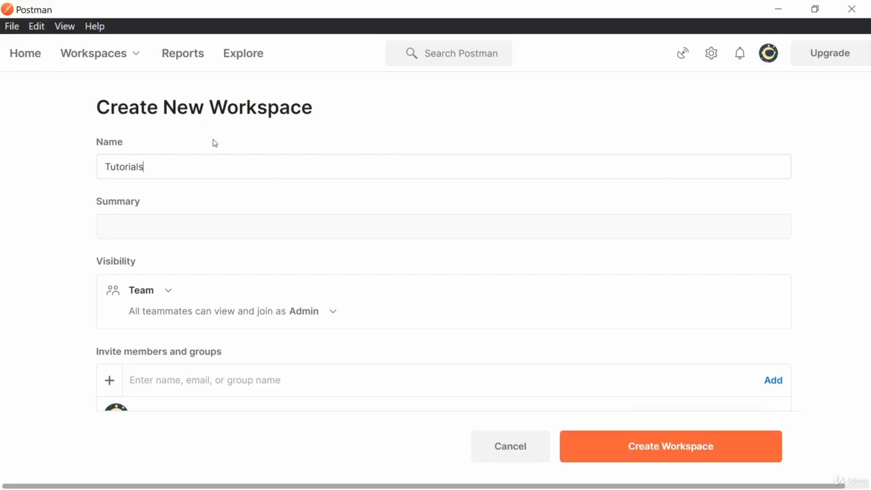
scroll(214, 142, down, 2)
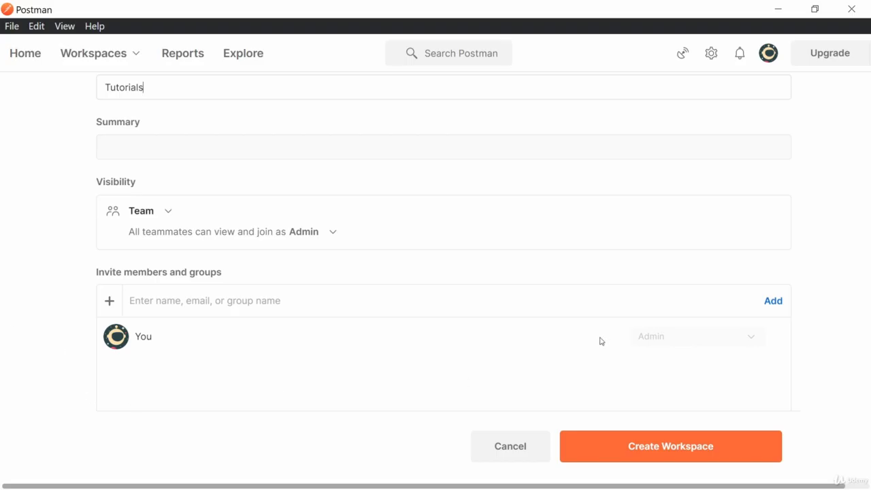
scroll(635, 396, up, 2)
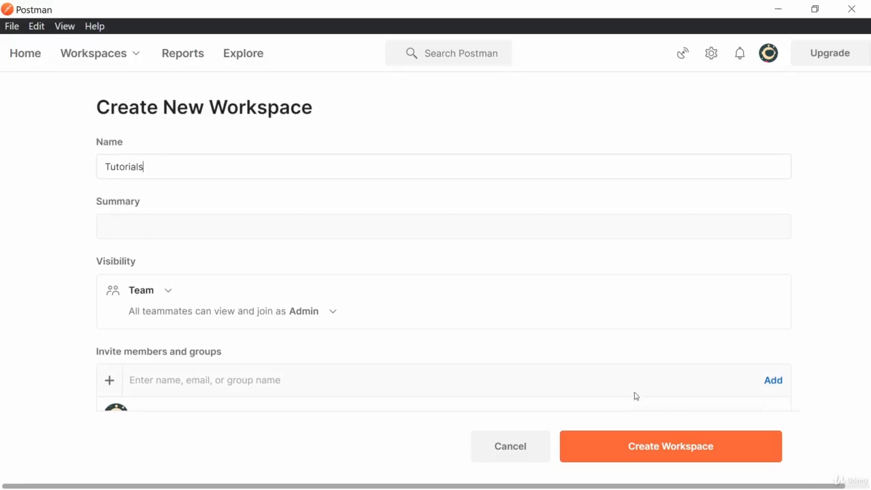
click(647, 453)
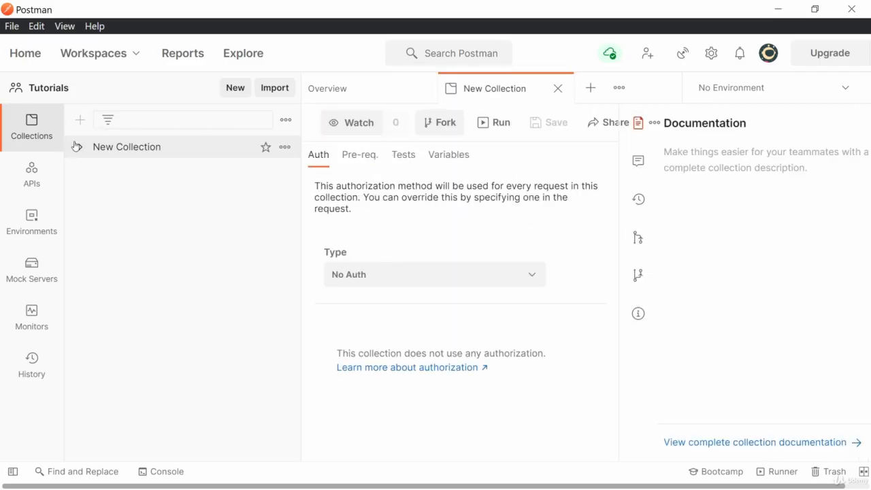
Rename New Collection to 'DevSearch'.
click(125, 149)
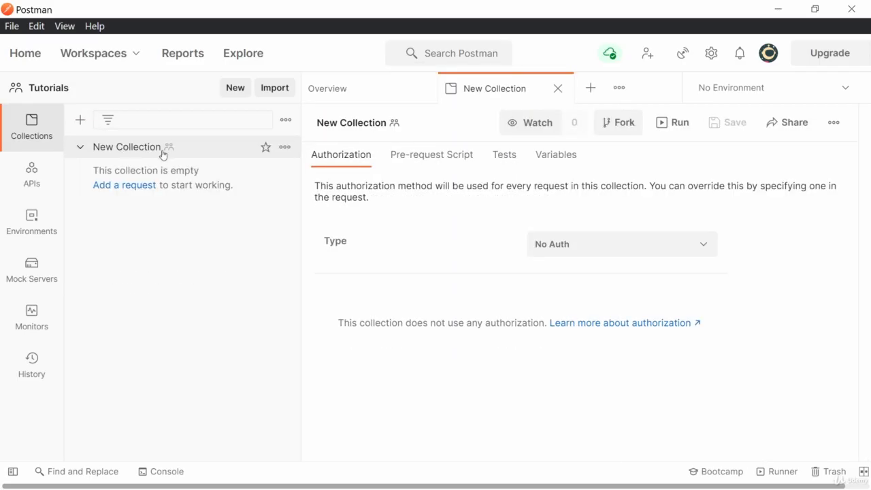
click(286, 148)
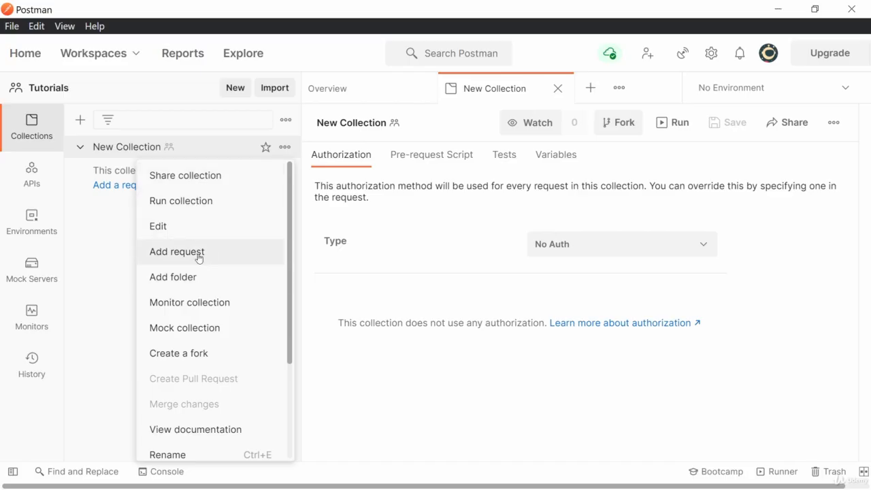
click(169, 455)
text(DevSearch)
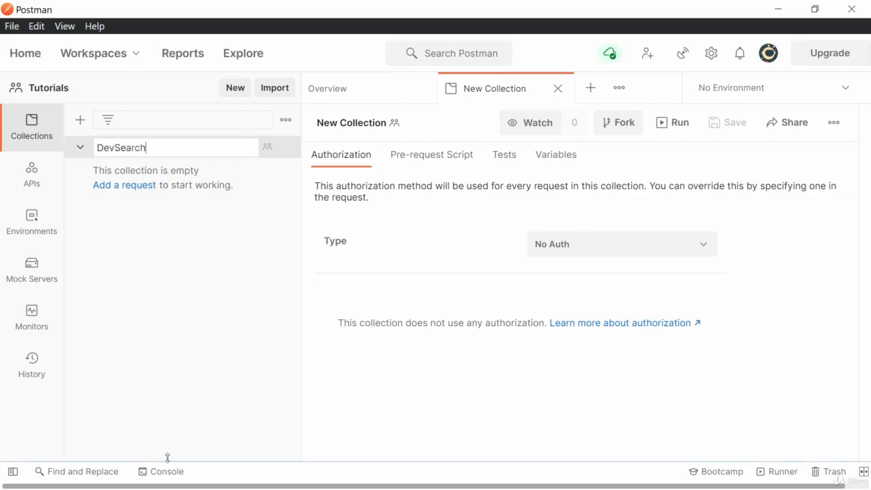
key(Return)
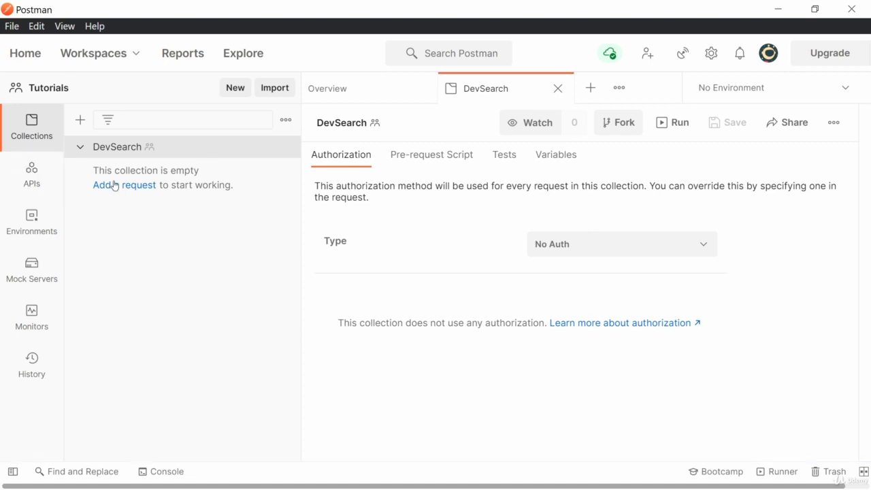
Add a new empty request to the DevSearch collection.
click(81, 149)
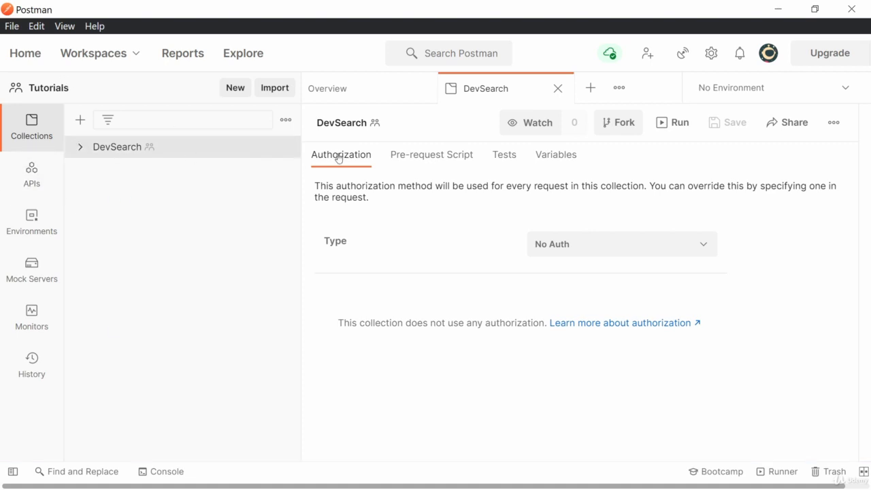
click(82, 148)
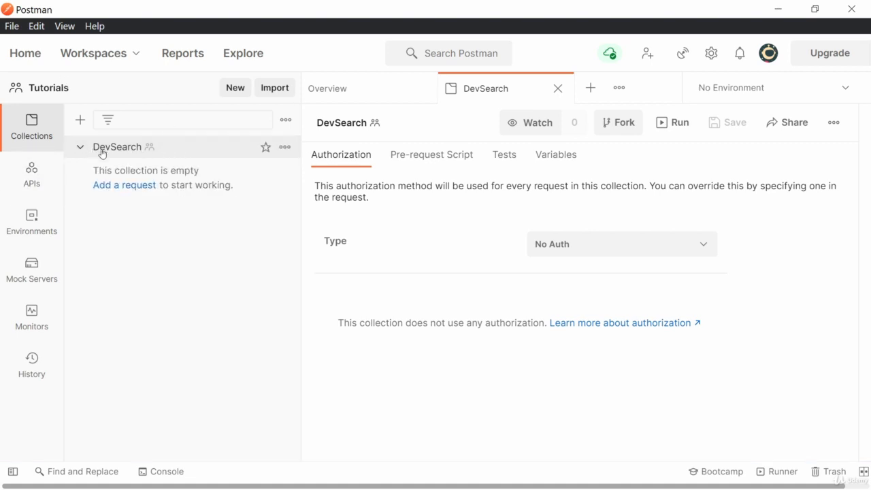
click(285, 149)
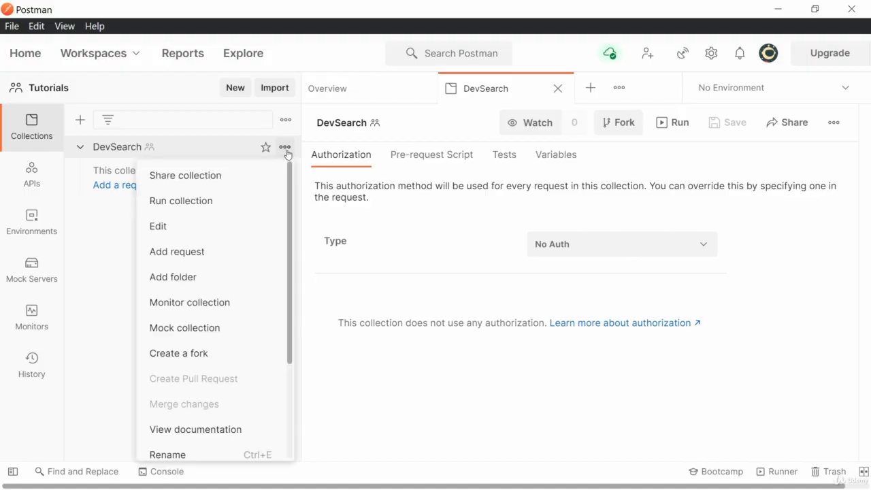
click(167, 251)
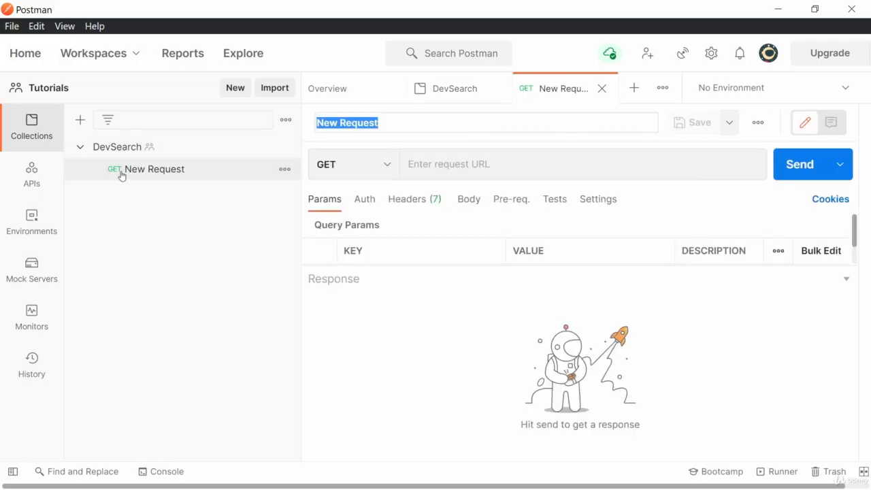
Keep New Request as a GET and review its headers and body settings.
click(122, 174)
click(393, 172)
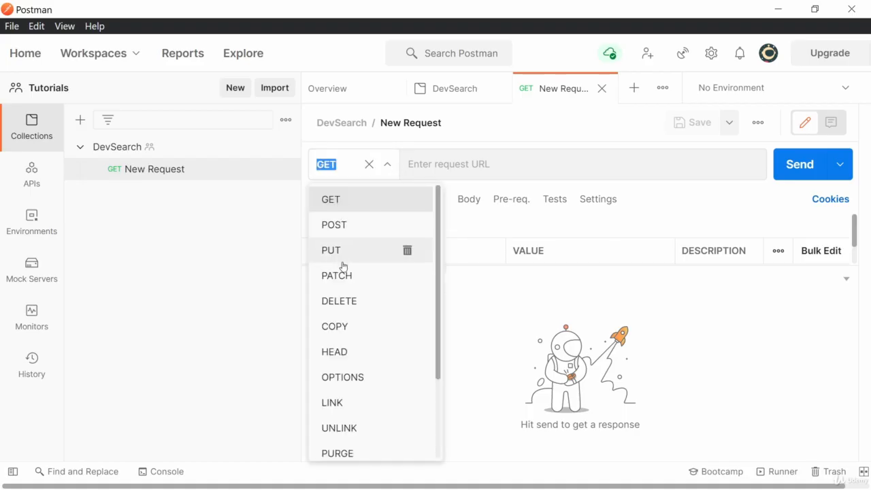
scroll(361, 340, down, 3)
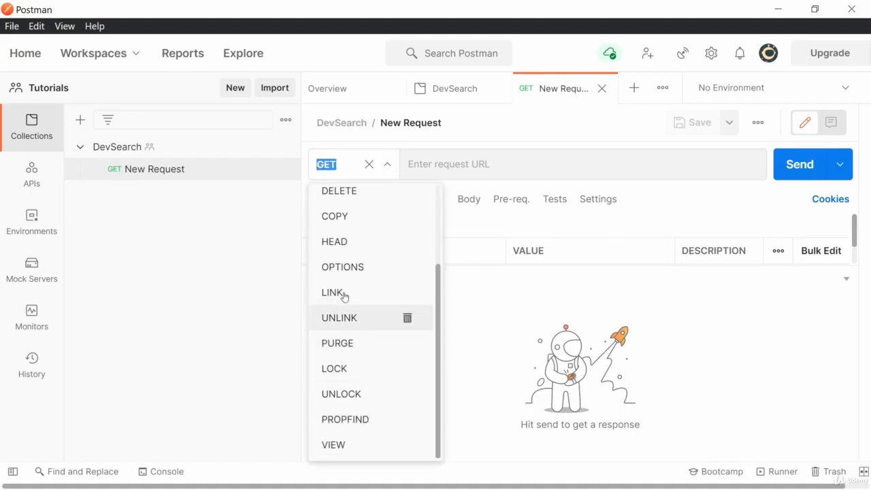
click(209, 264)
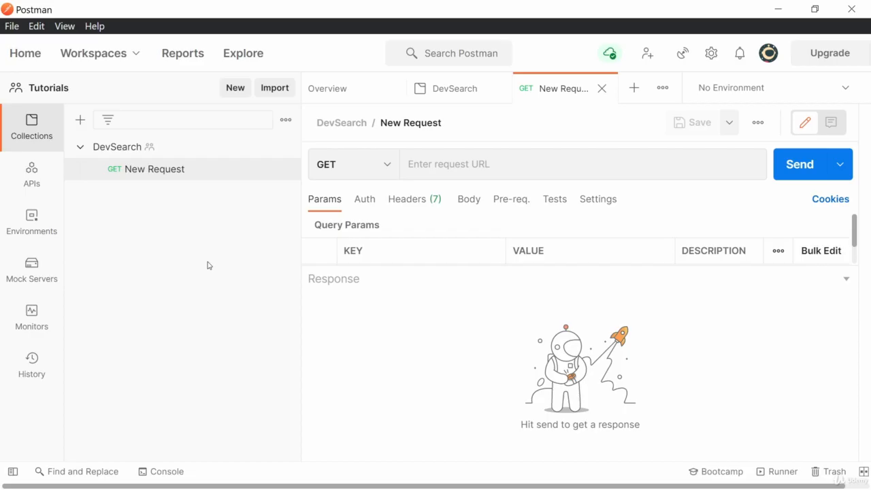
click(411, 201)
click(473, 201)
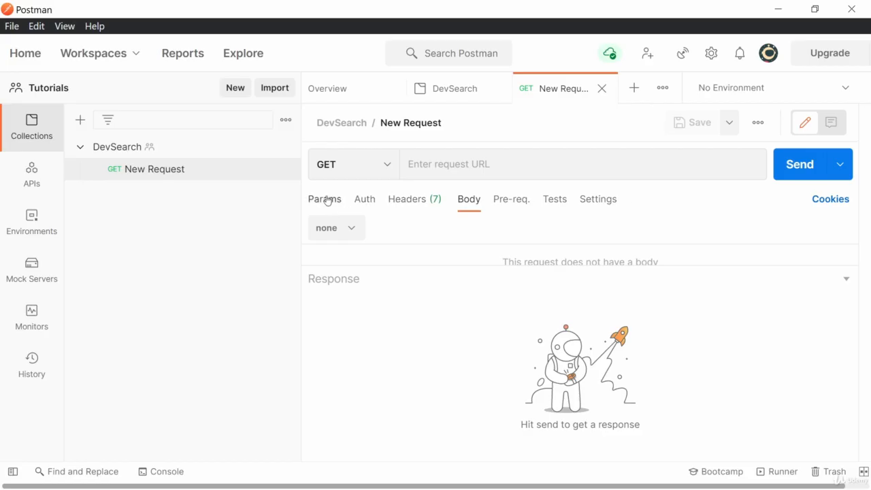
drag(300, 190, 211, 190)
Copy the 127.0.0.1:8000/api/projects/ address from the browser and return to the request's URL field.
key(alt+Tab)
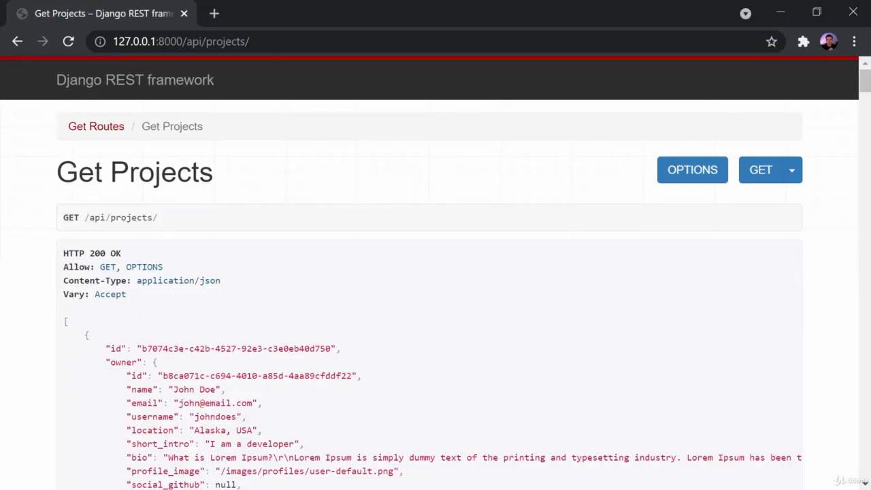
click(226, 42)
key(ctrl+c)
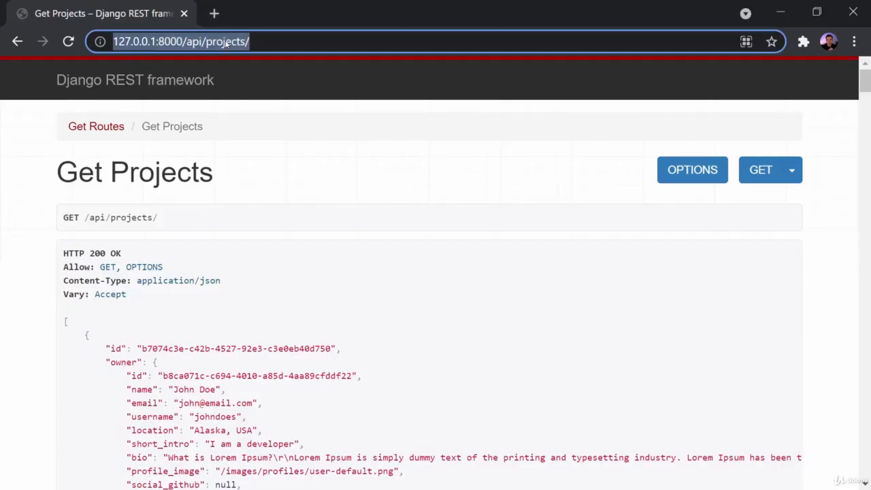
key(alt+Tab)
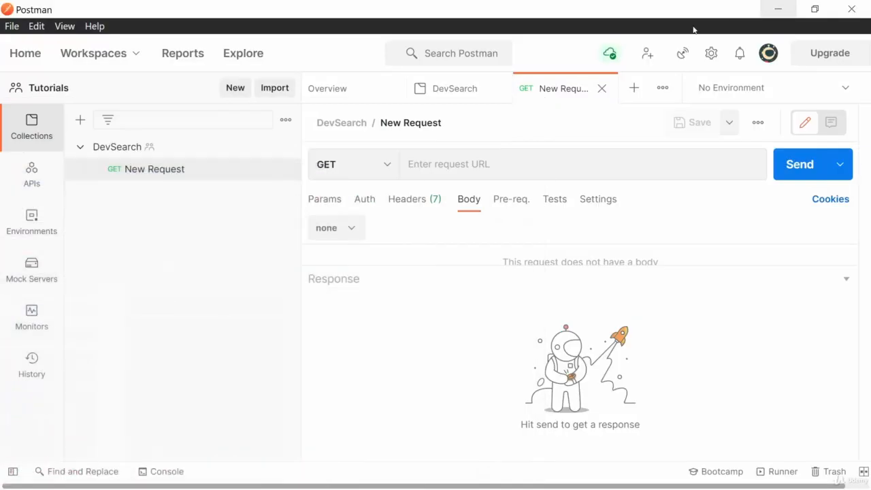
click(470, 163)
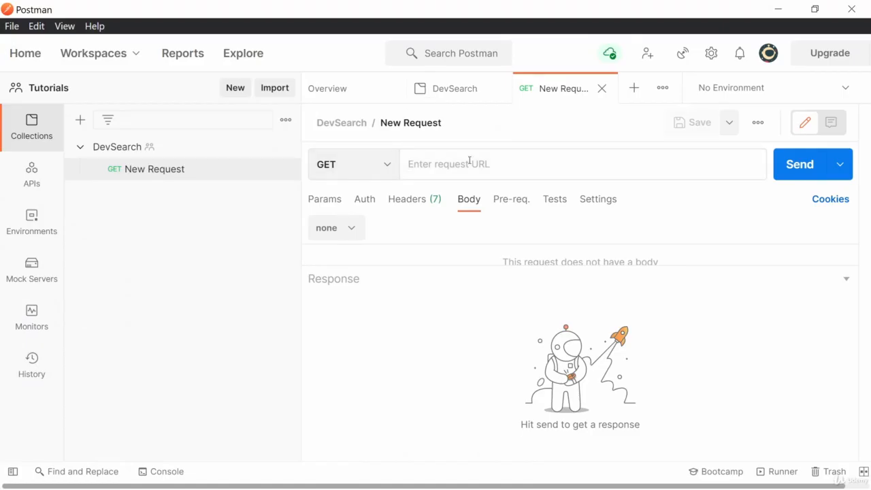
key(ctrl+v)
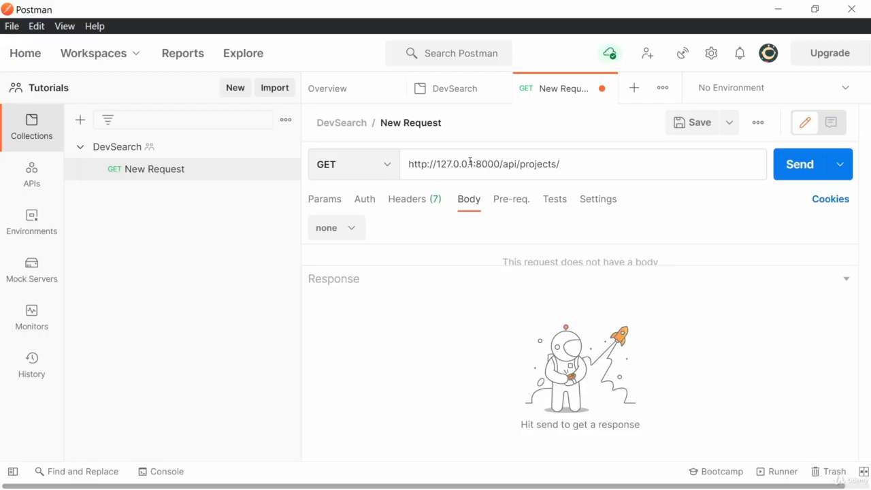
click(687, 123)
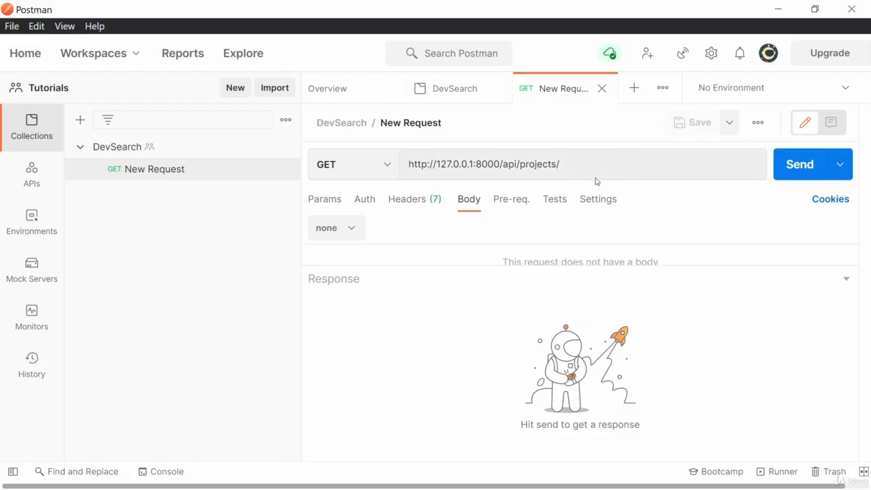
click(495, 88)
click(419, 89)
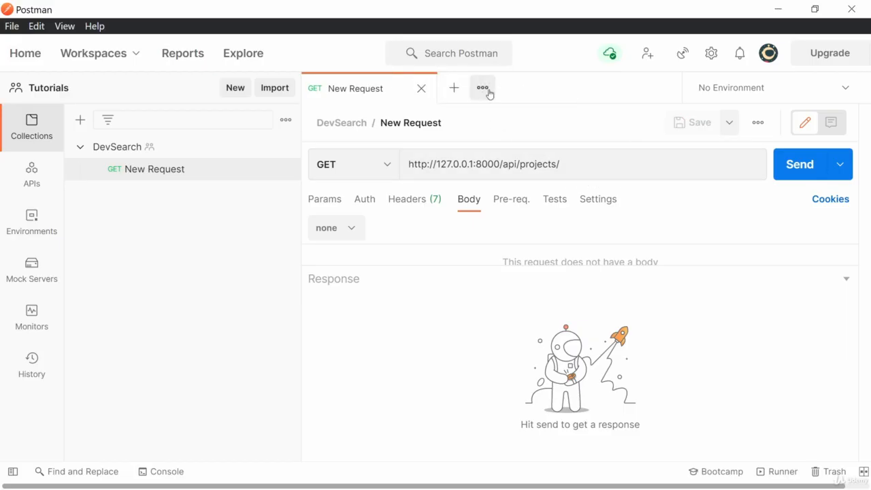
Send the GET and view the 200 OK, 20.95 KB JSON project list in Raw and Pretty views.
click(798, 169)
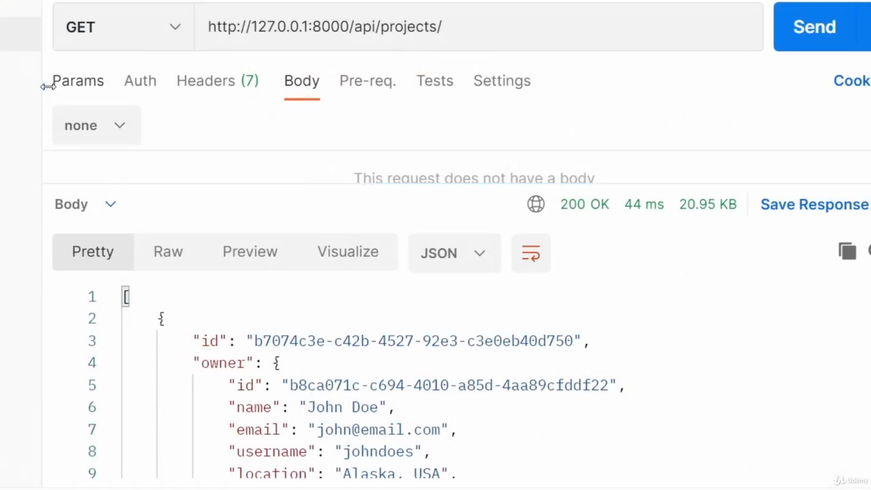
scroll(807, 293, down, 2)
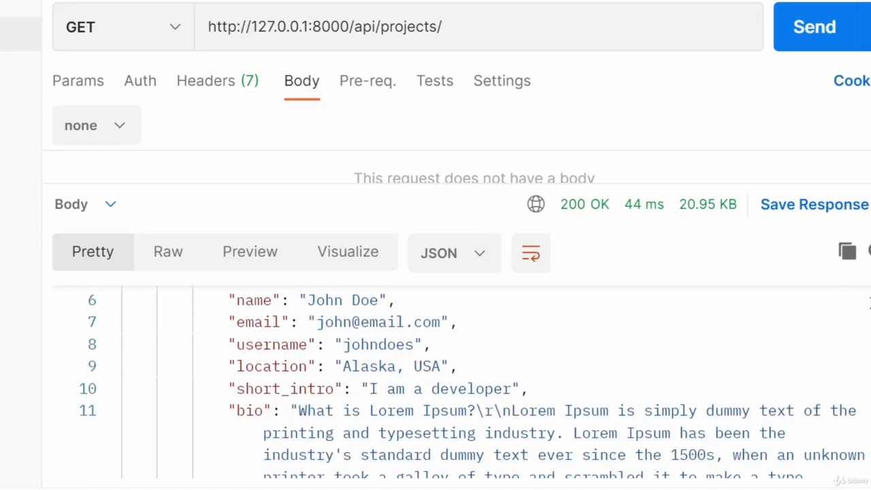
scroll(544, 313, up, 2)
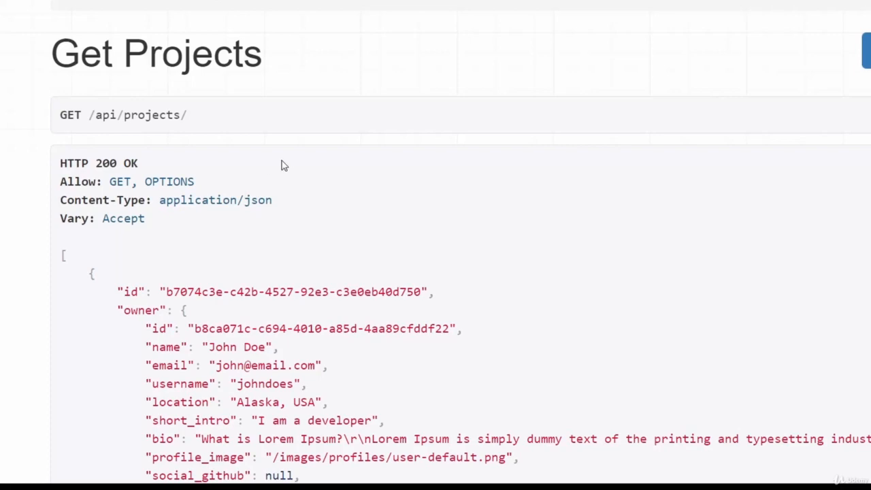
scroll(435, 272, down, 6)
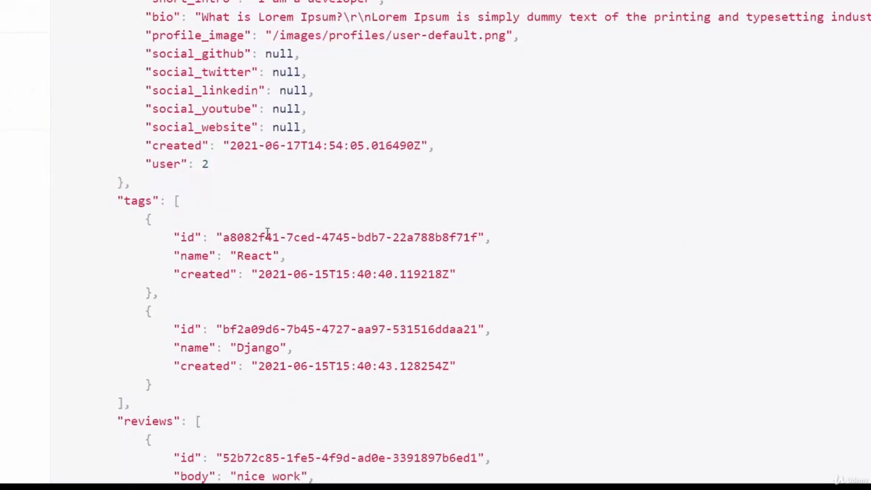
scroll(435, 272, up, 6)
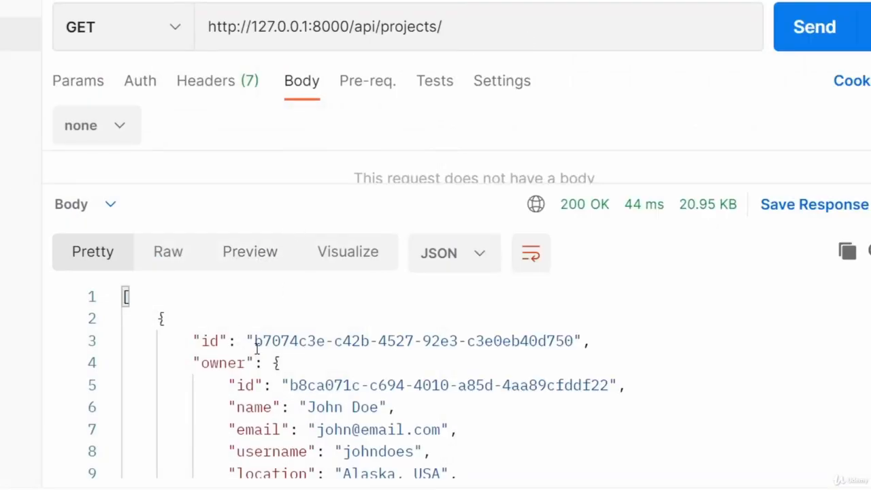
click(168, 253)
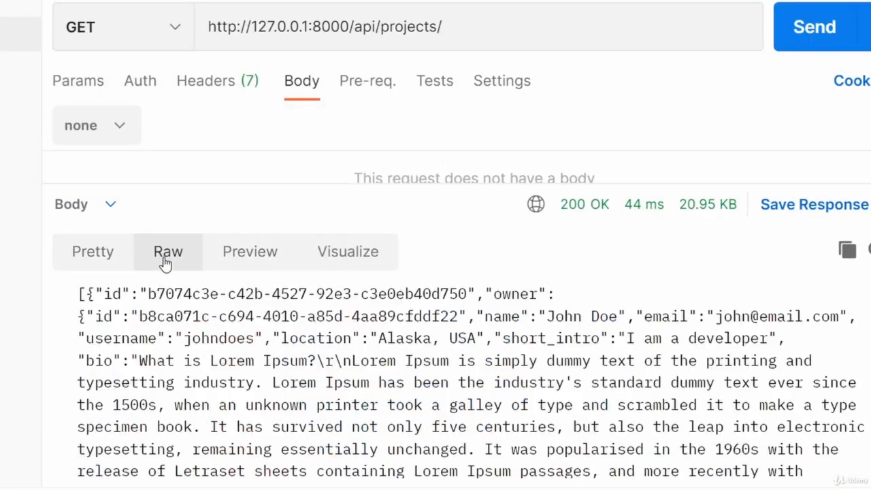
click(82, 255)
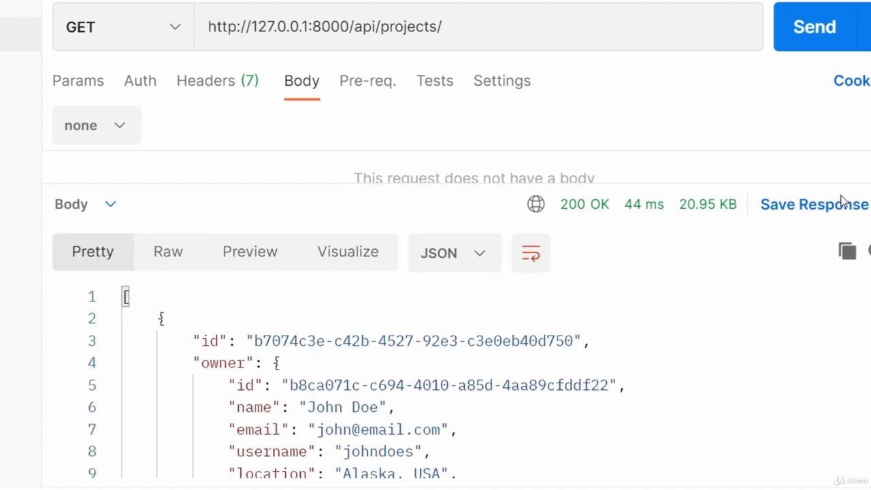
drag(807, 179, 770, 185)
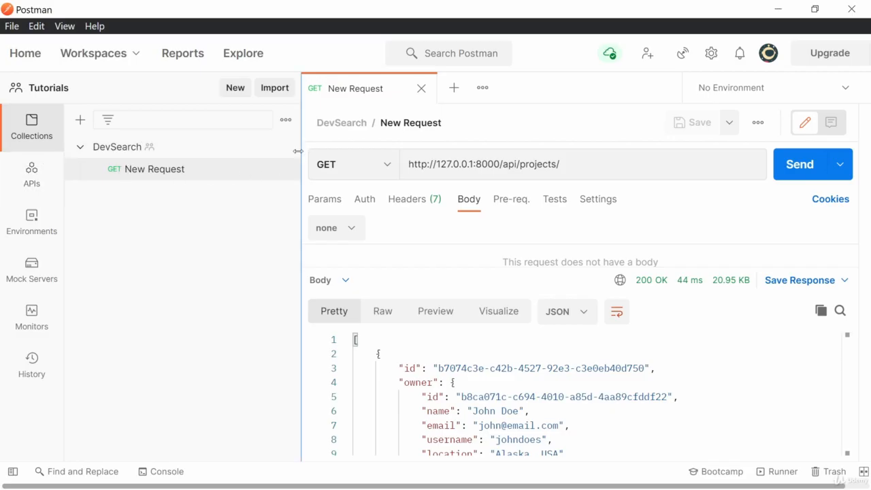
Rename New Request in the DevSearch collection to 'projects'.
right_click(149, 180)
click(183, 202)
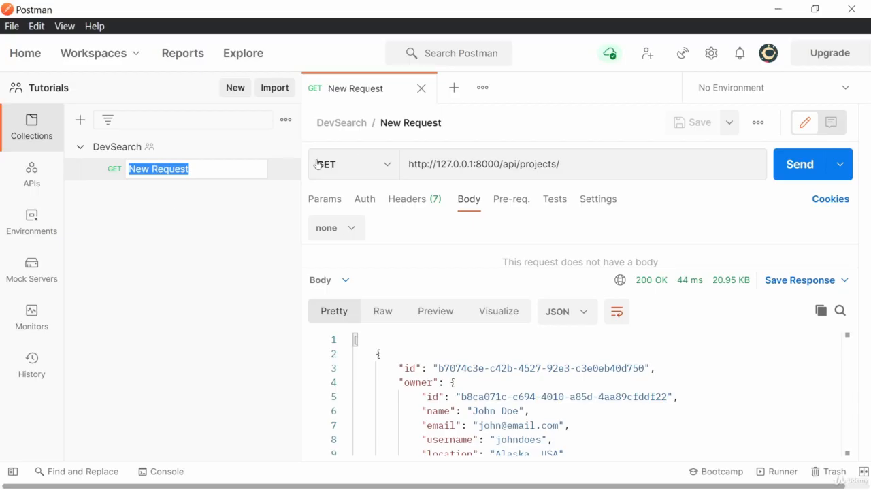
text(projects)
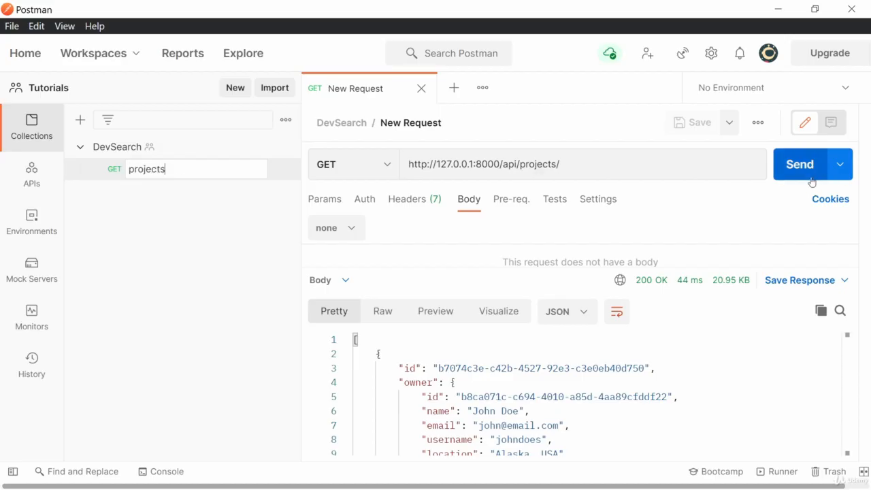
click(143, 226)
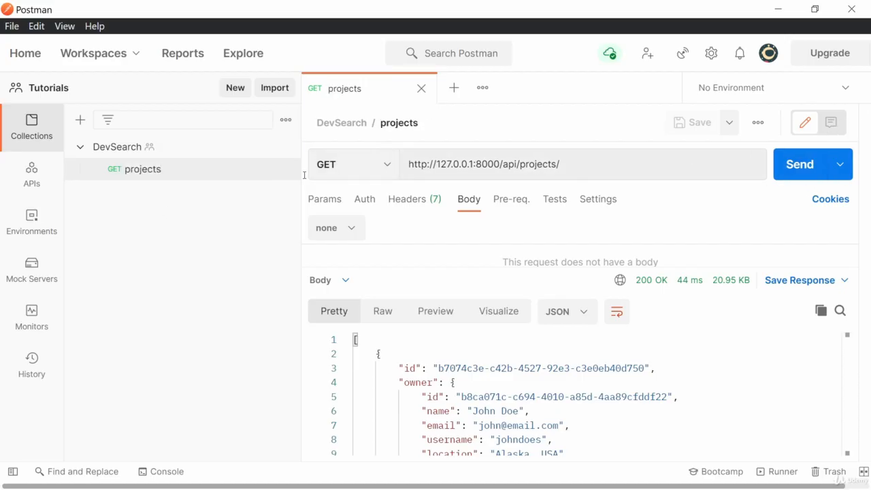
Add a new request to the DevSearch collection and name it projects/:id.
right_click(115, 147)
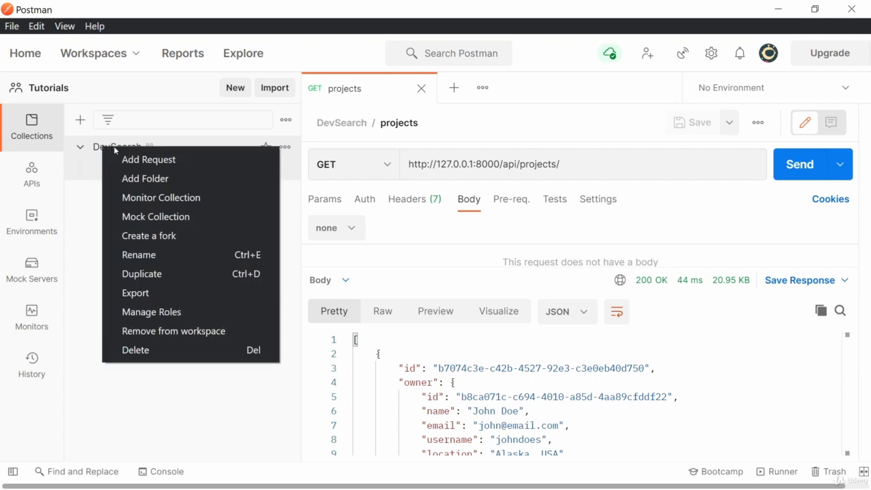
click(147, 160)
click(286, 194)
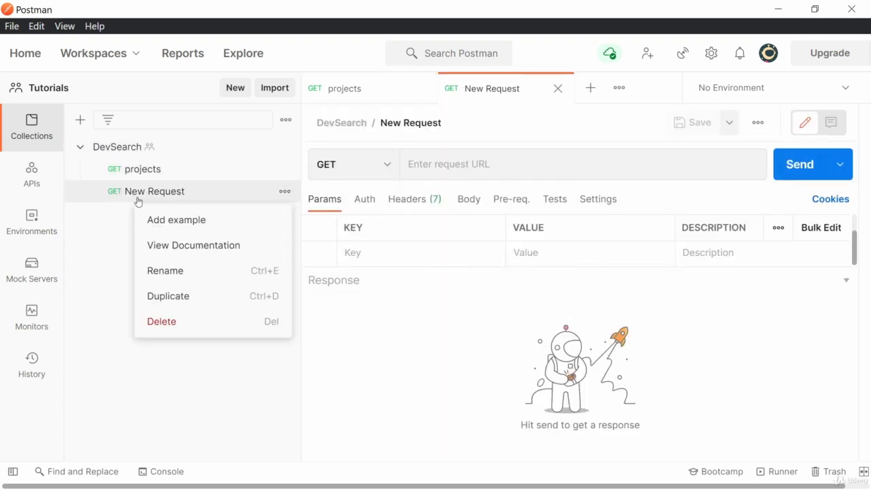
click(342, 164)
click(194, 197)
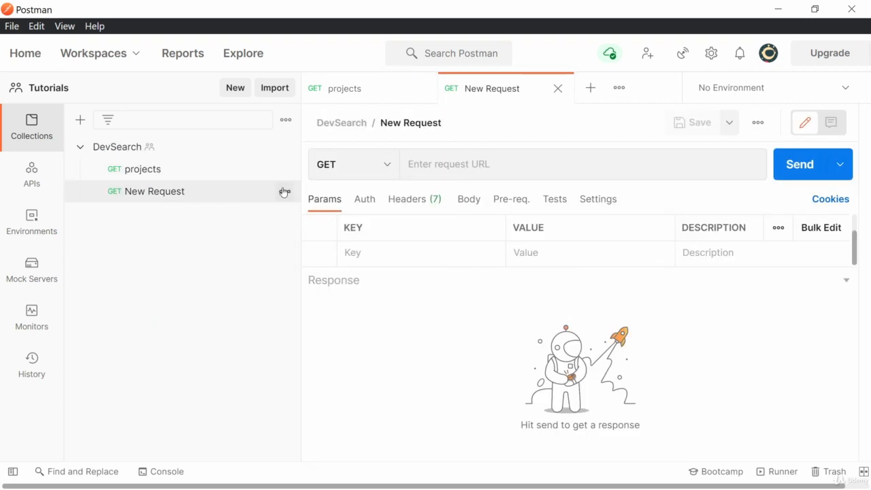
click(284, 192)
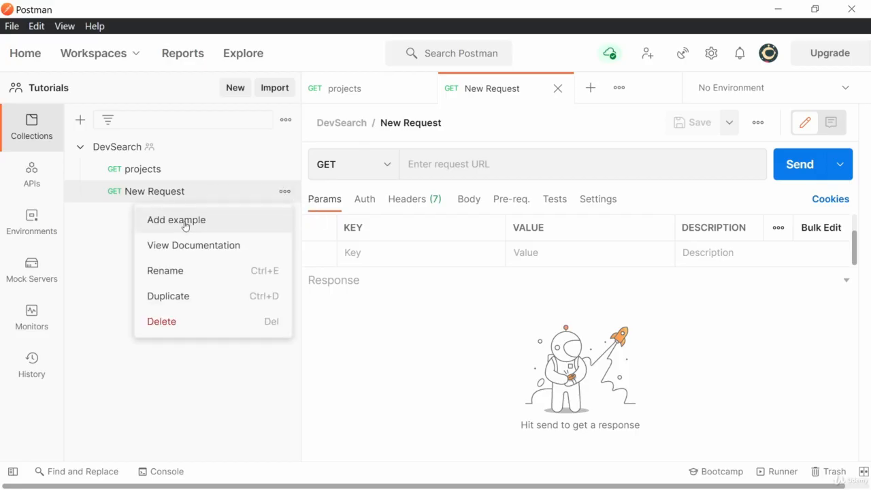
click(172, 271)
text(projects/:id)
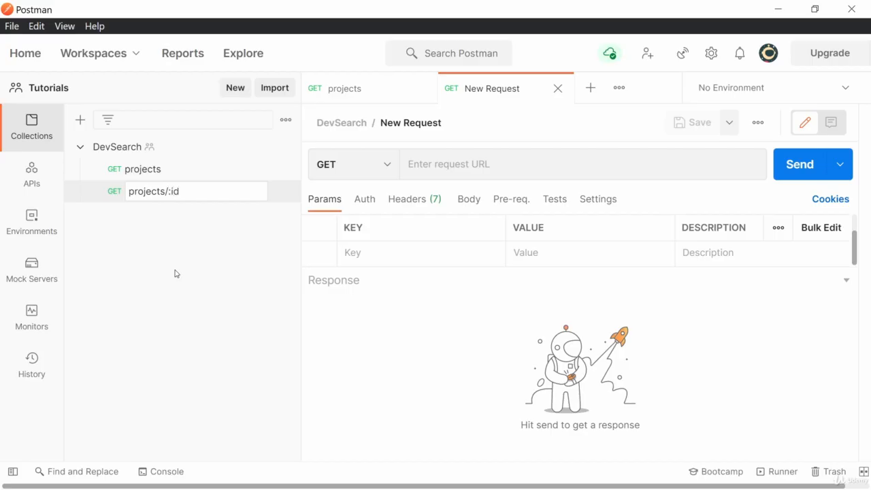
key(Return)
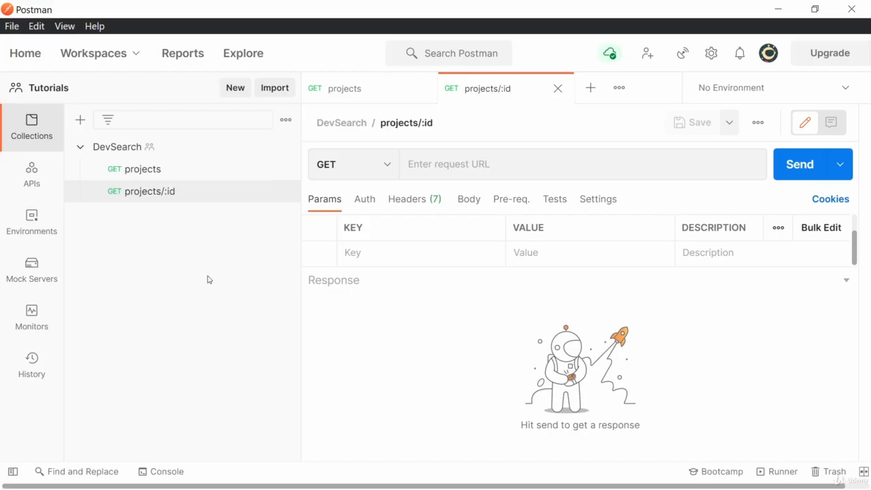
click(465, 164)
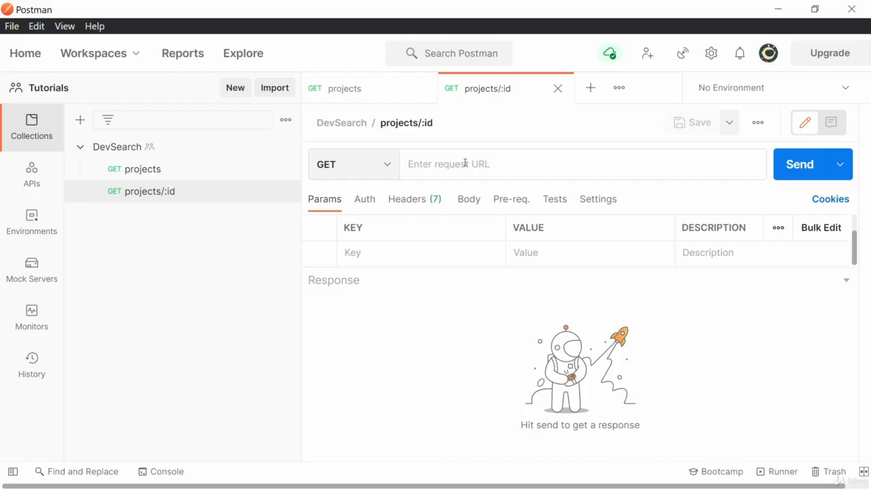
text(http://127.0.0.1:8000/api/projects/)
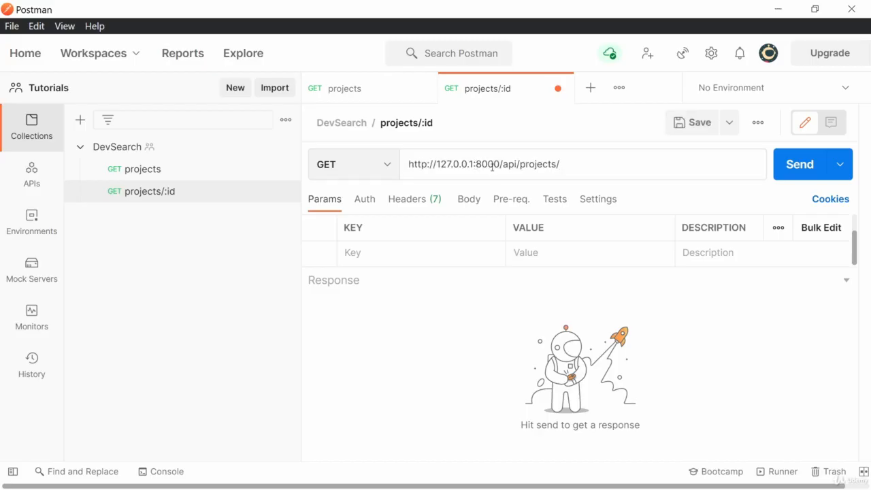
key(alt+Tab)
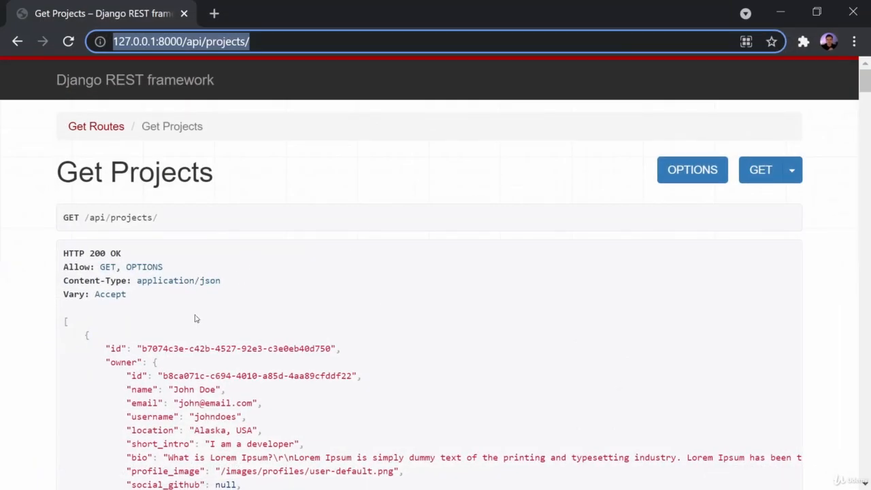
scroll(164, 367, down, 3)
scroll(164, 368, up, 1)
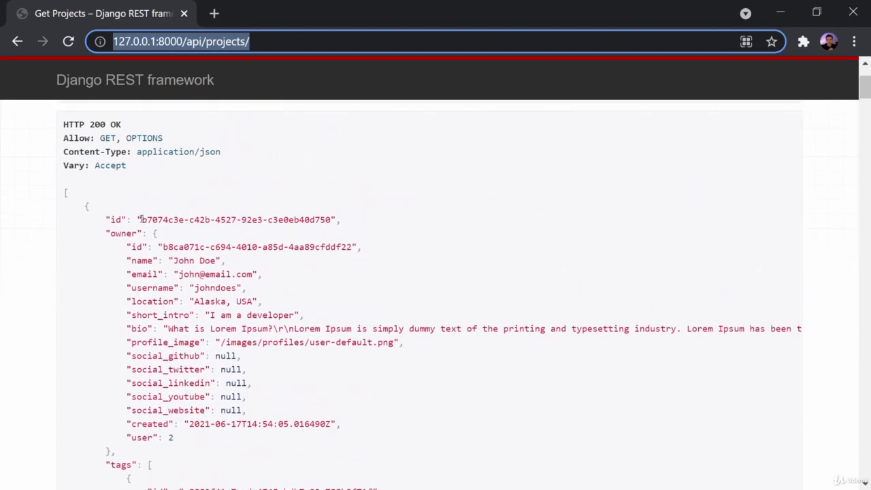
drag(140, 220, 331, 215)
key(ctrl+c)
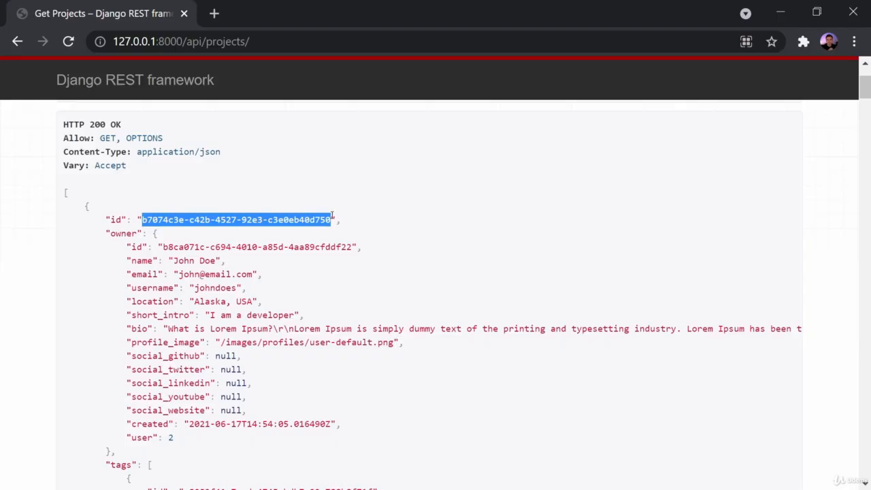
click(780, 12)
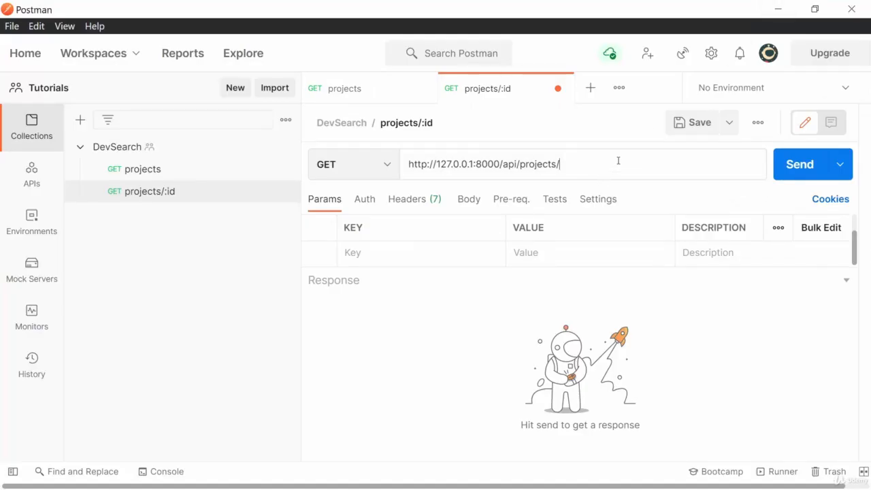
Append the project's UUID to the URL, send it for a 200 OK, and save the request.
key(ctrl+v)
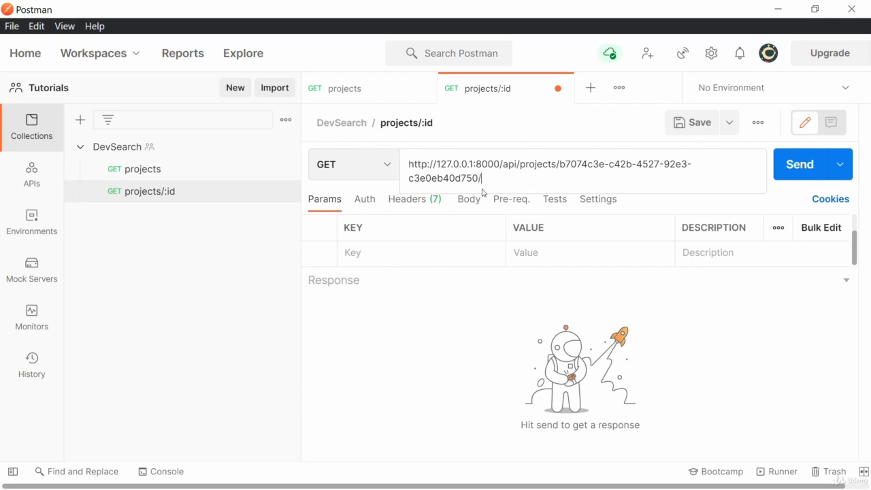
click(797, 165)
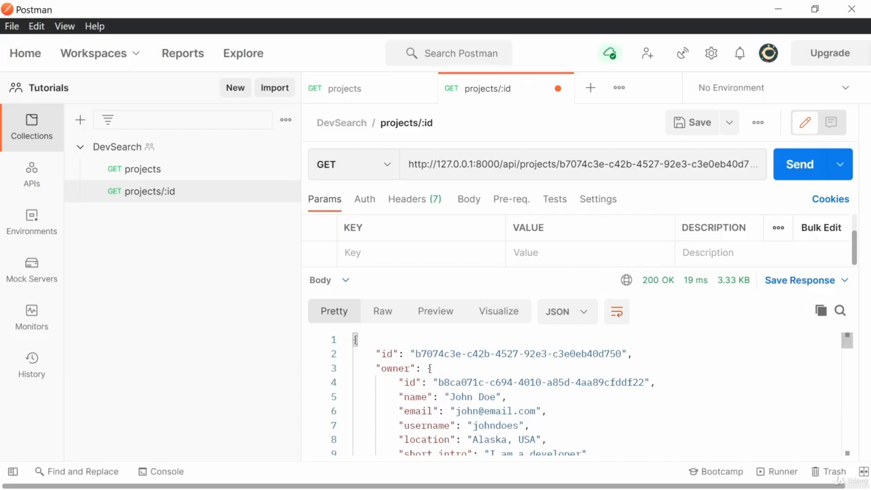
key(alt+Tab)
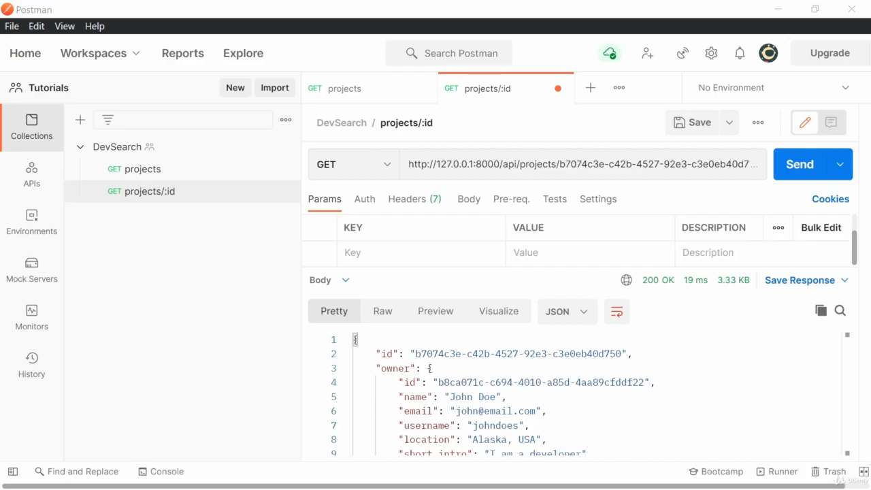
click(152, 202)
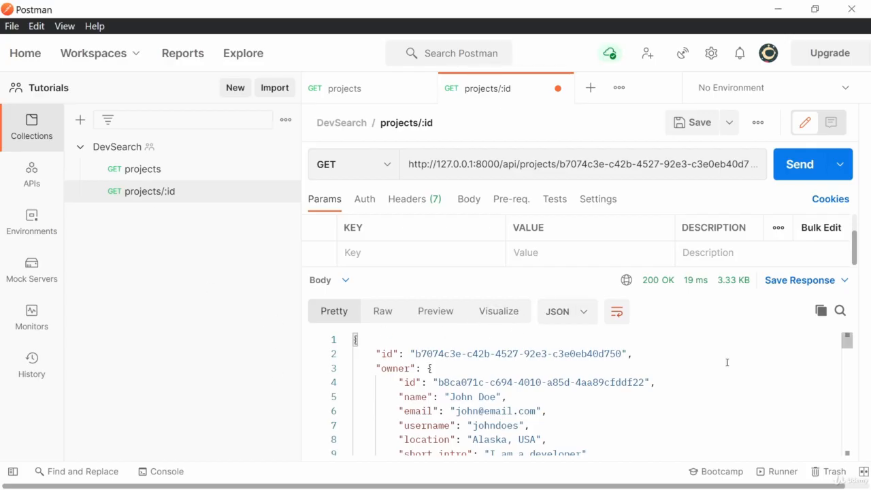
mouse_move(845, 343)
mouse_down()
mouse_move(846, 401)
mouse_move(847, 340)
mouse_up()
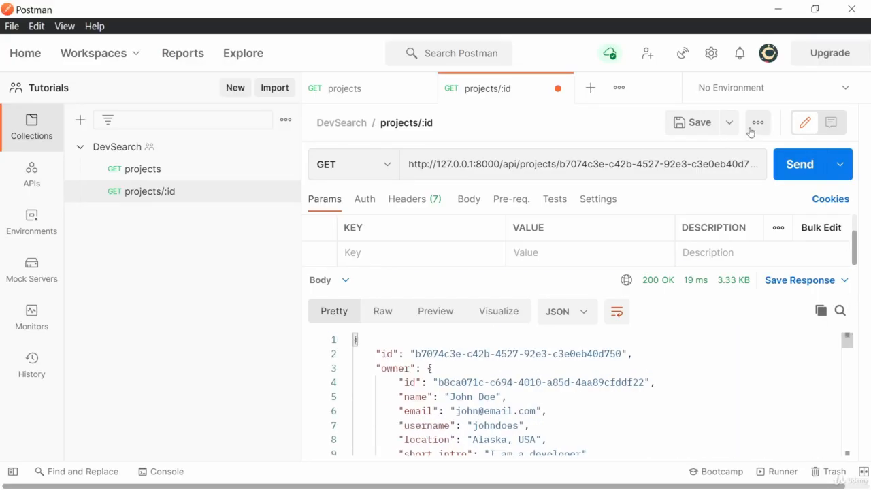
click(693, 124)
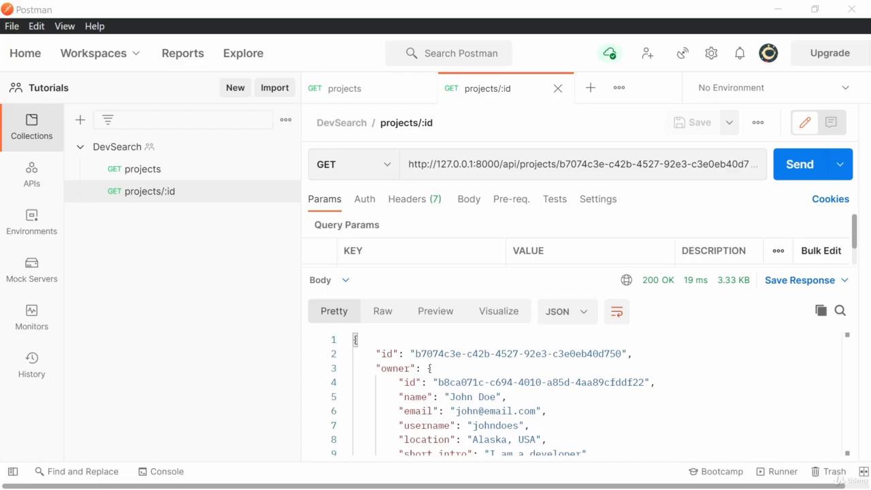
click(133, 170)
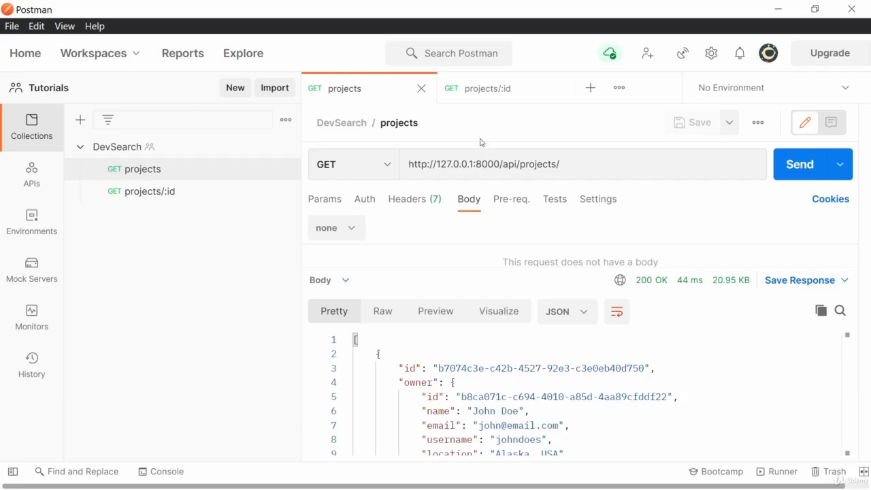
drag(505, 163, 408, 175)
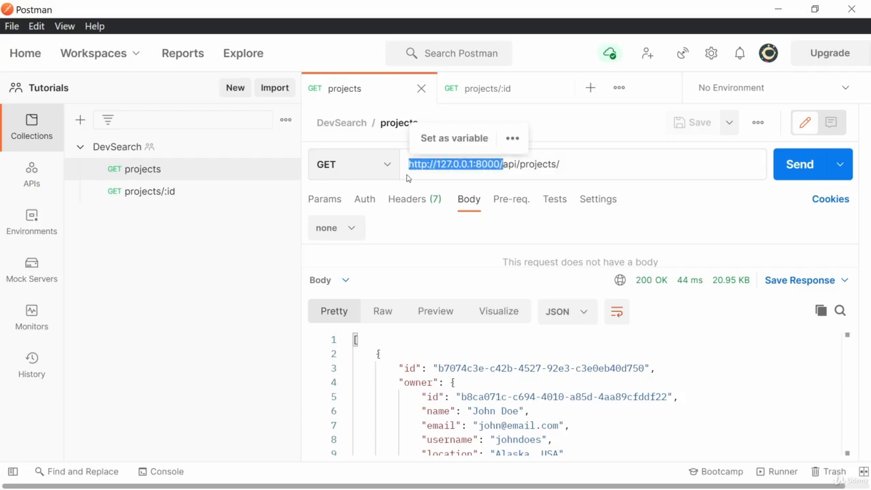
click(230, 243)
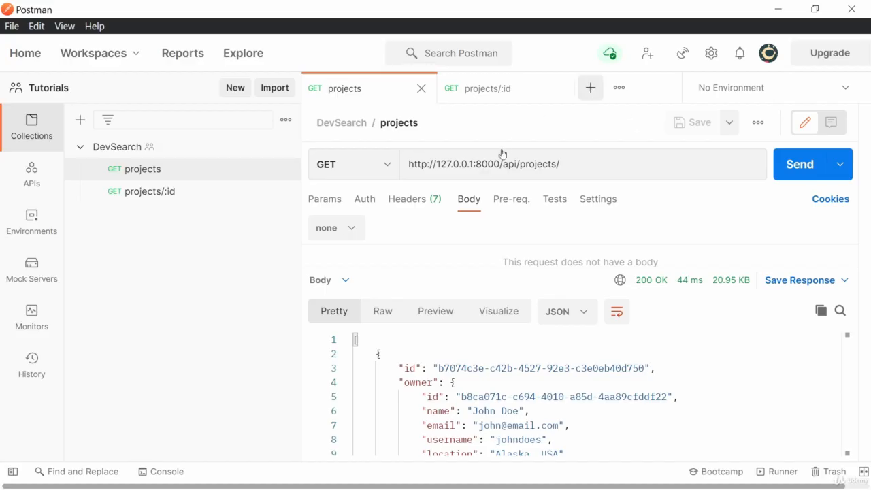
drag(503, 164, 391, 168)
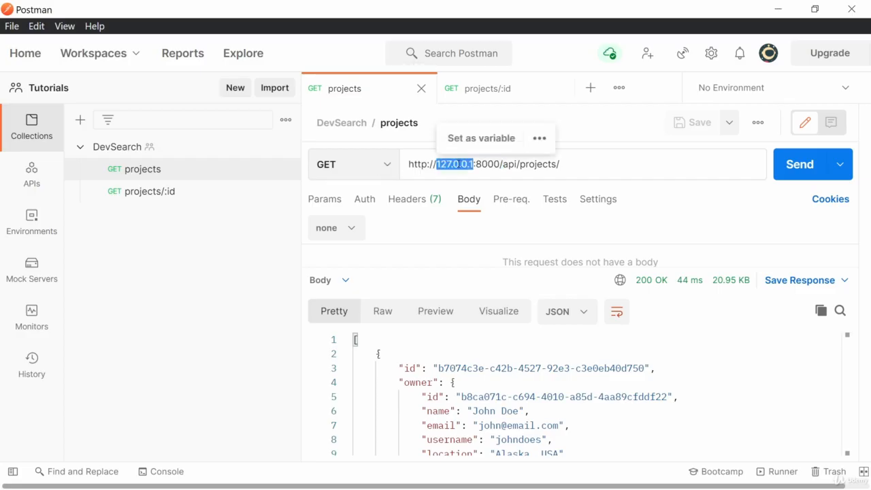
click(458, 164)
drag(504, 164, 407, 167)
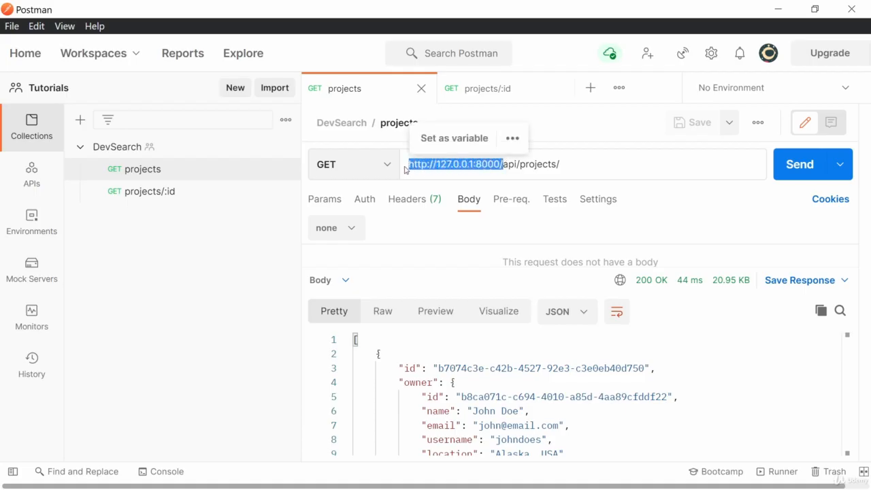
click(233, 256)
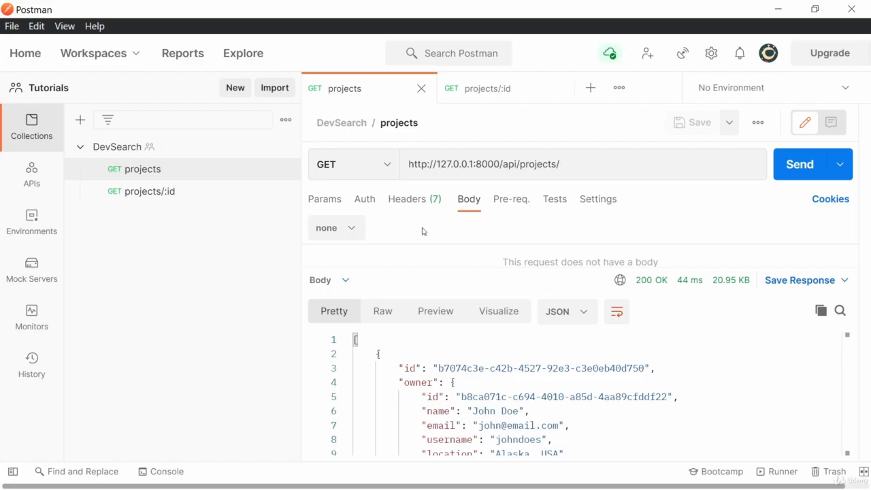
Check the environment list, then view the Environment quick look showing no environment or globals.
click(787, 95)
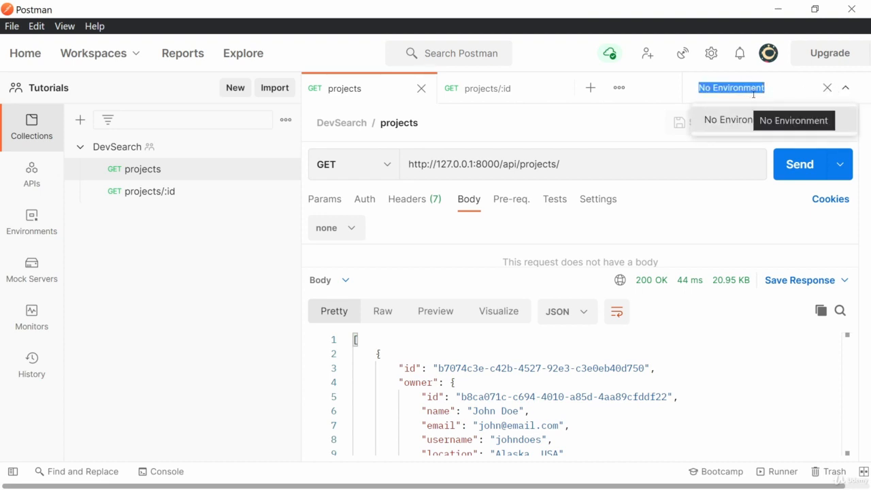
key(alt+Tab)
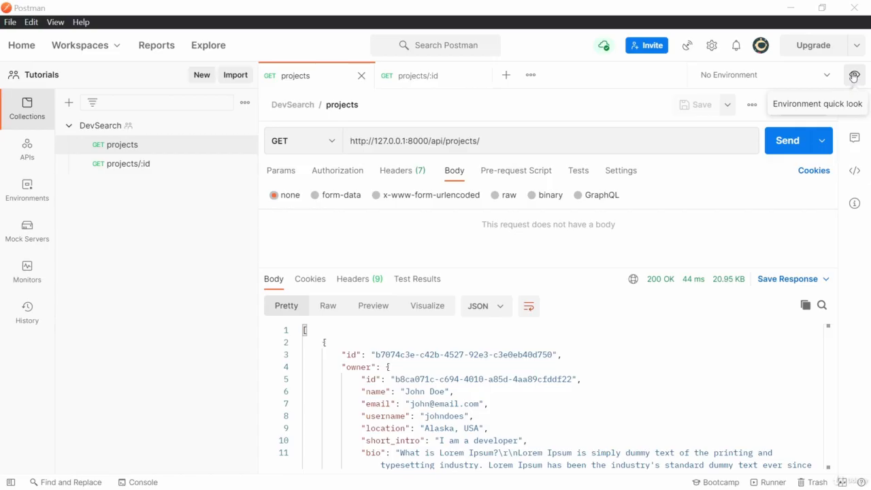
click(854, 76)
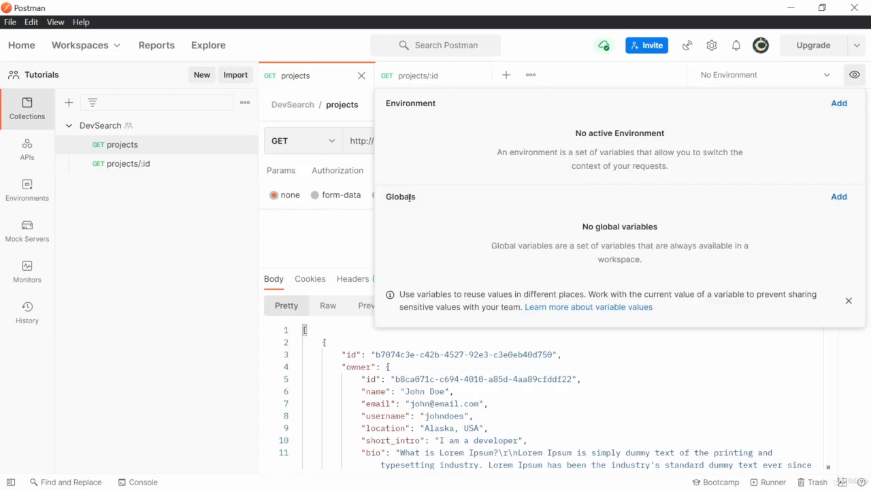
Create a new environment and name it Dev Search.
click(839, 104)
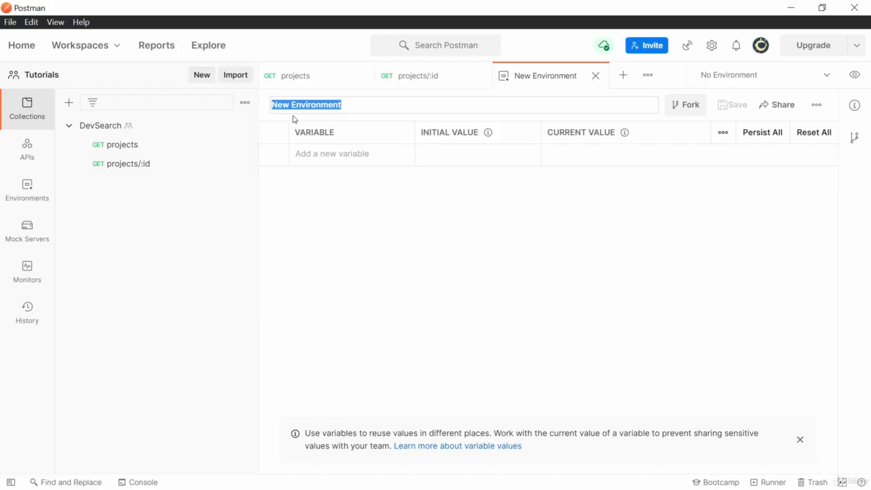
text(Dev Search)
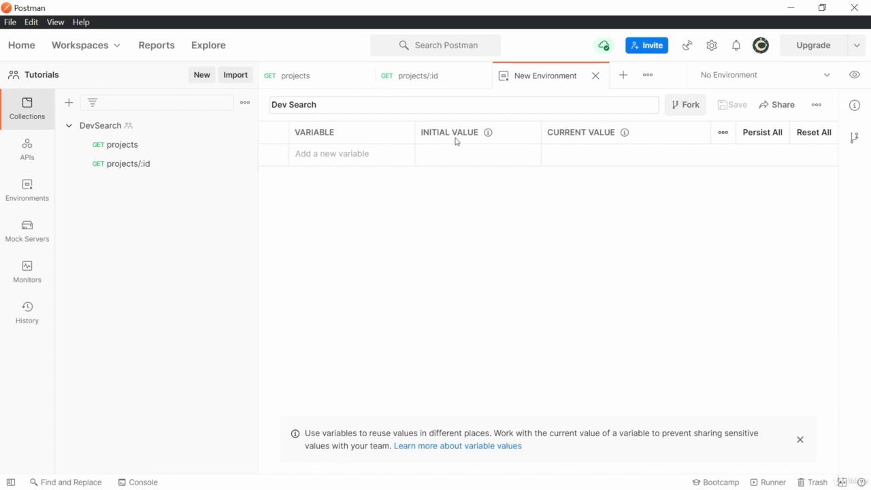
click(318, 172)
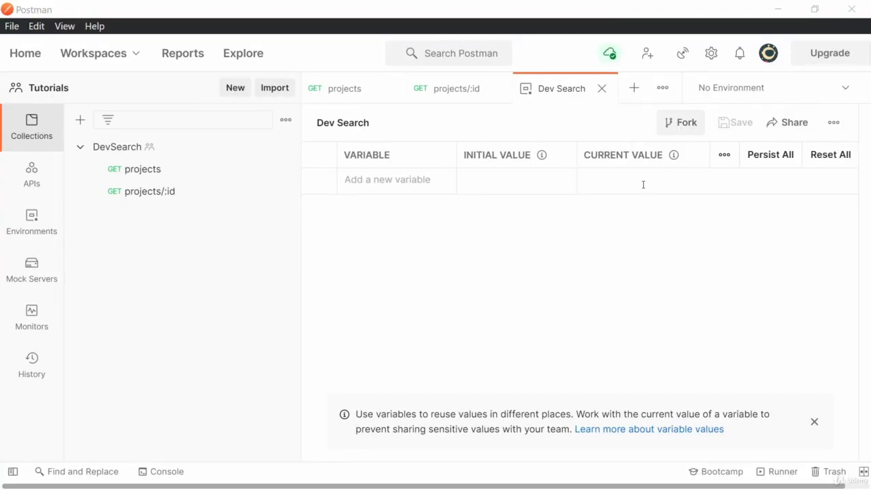
click(362, 180)
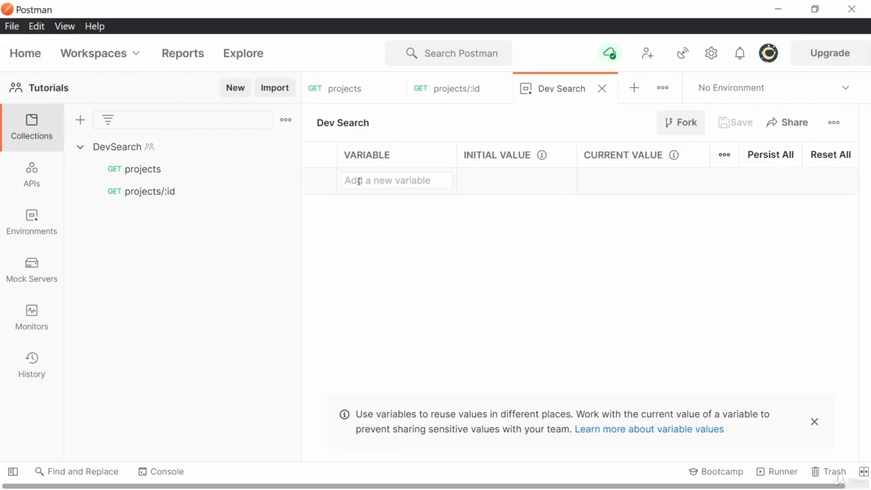
text(URL)
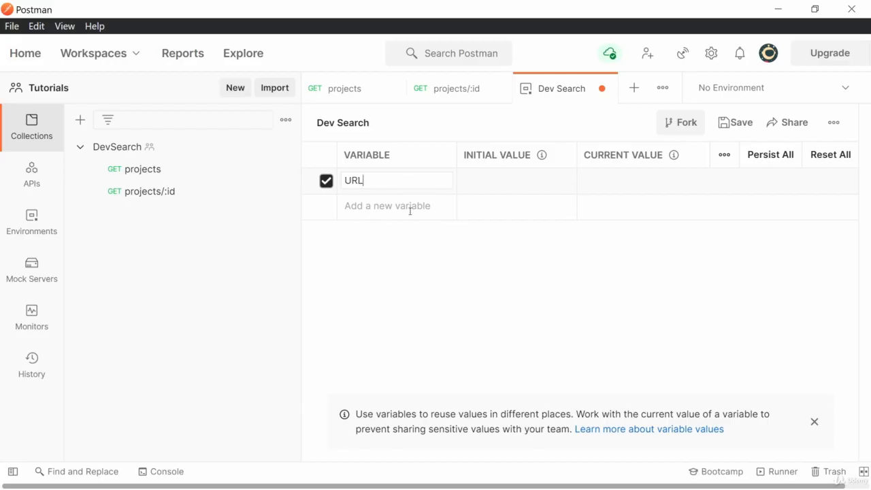
click(485, 180)
click(467, 87)
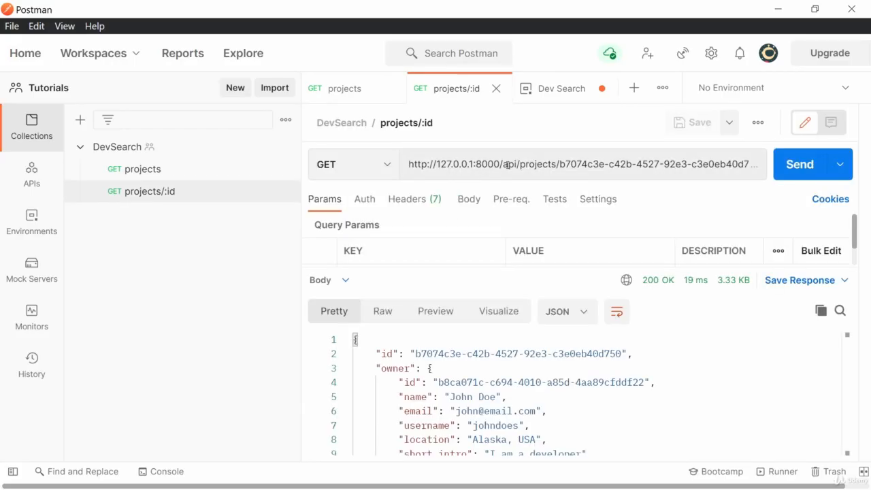
drag(501, 164, 407, 164)
key(ctrl+c)
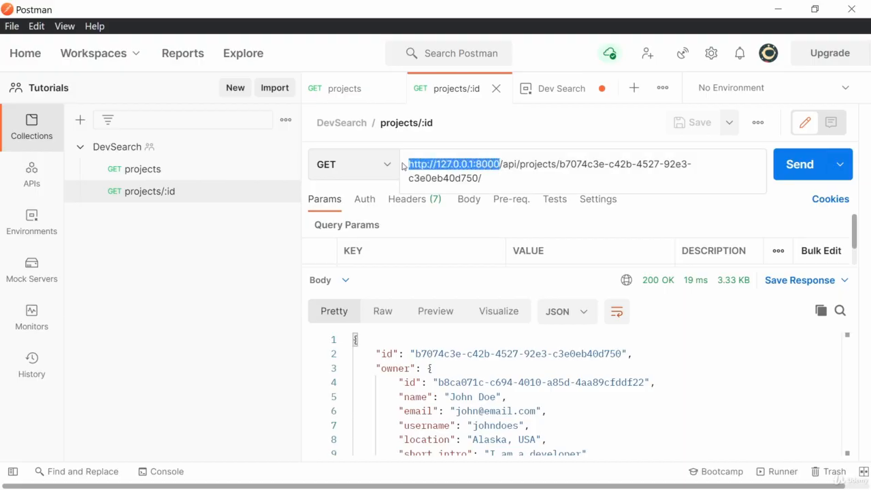
click(552, 93)
click(473, 182)
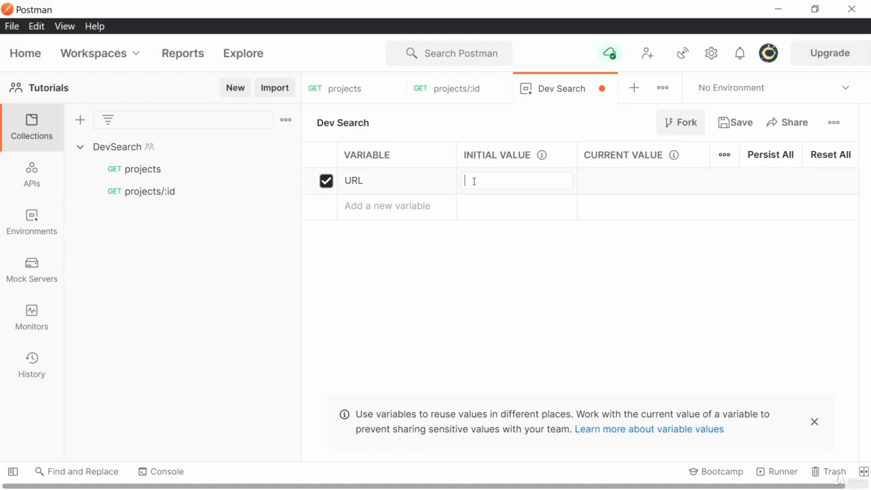
key(ctrl+v)
click(604, 182)
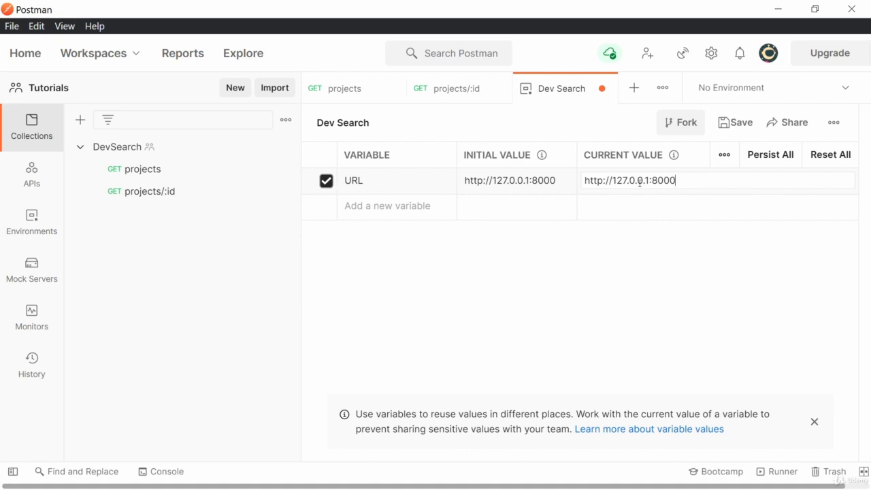
click(738, 127)
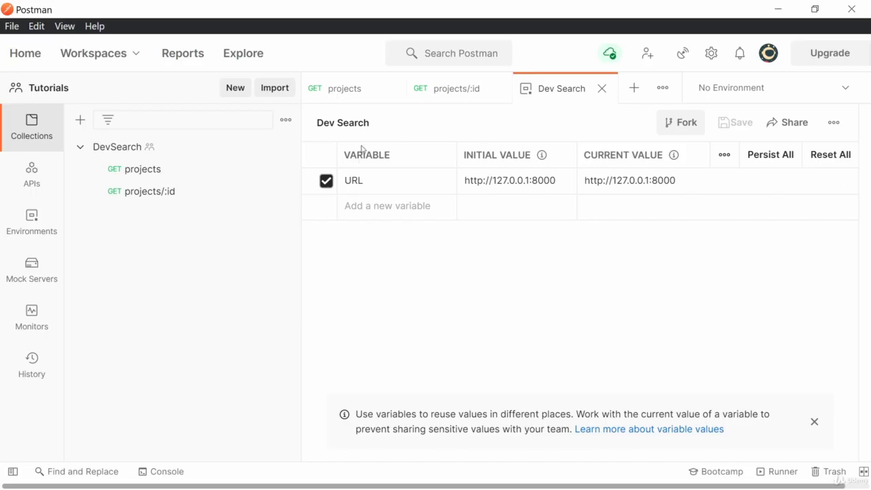
Go to the projects request and make Dev Search the active environment.
click(337, 93)
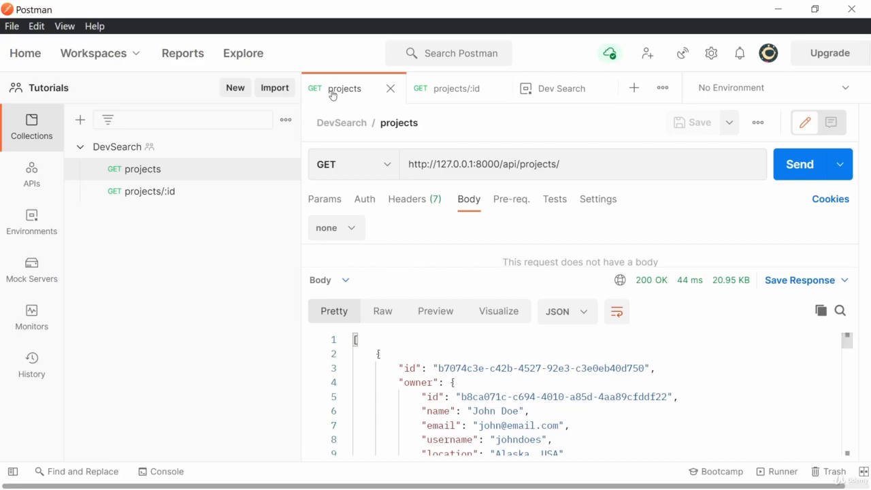
click(845, 88)
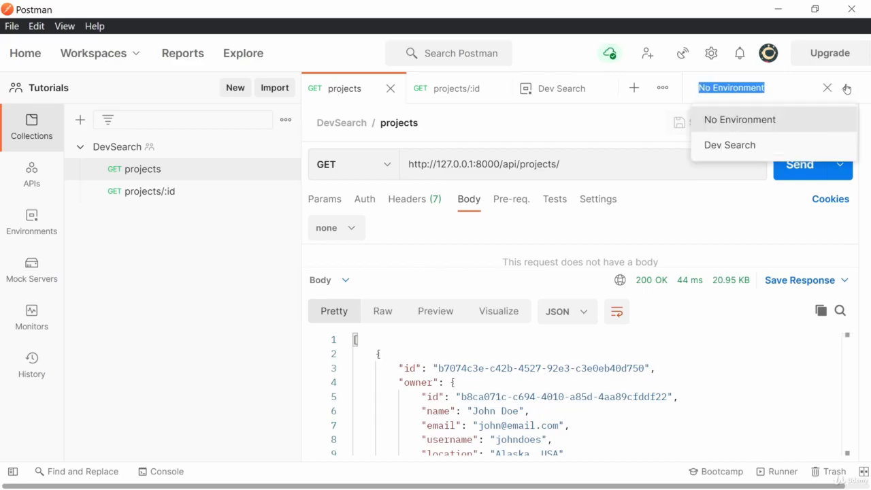
click(719, 146)
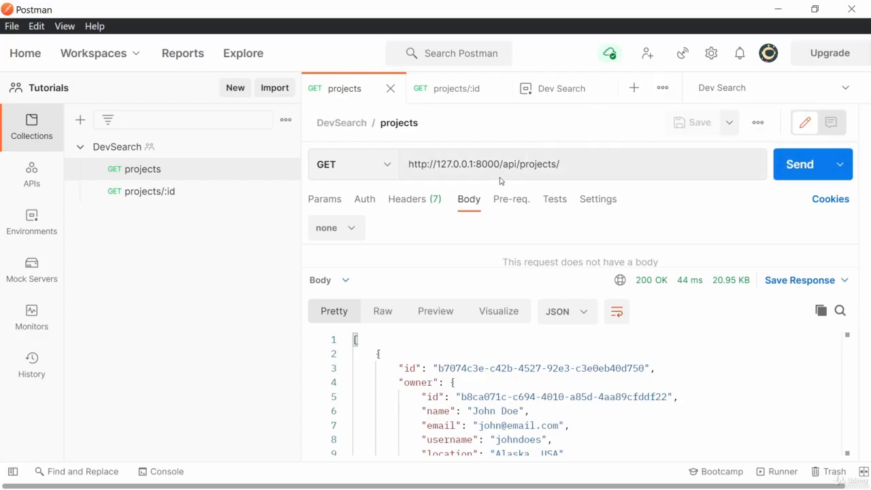
Replace the base address with {{URL}} so the URL reads {{URL}}/api/projects/, and re-send it.
drag(502, 163, 408, 164)
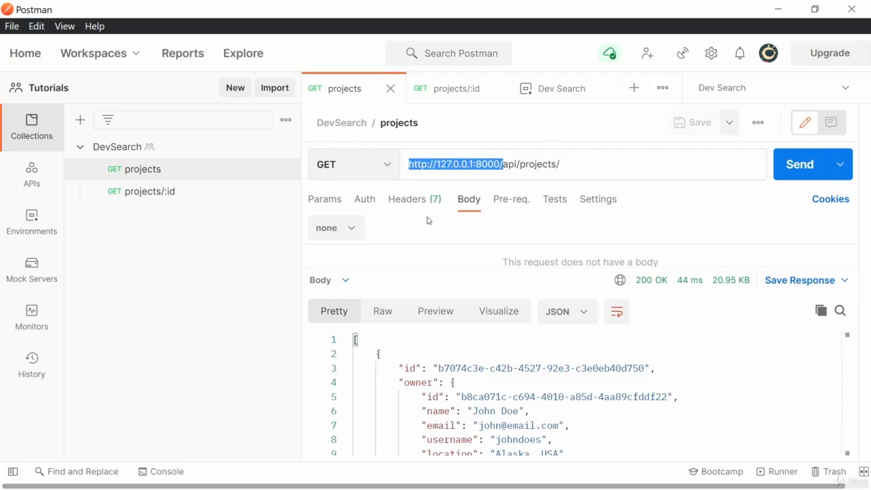
text({{)
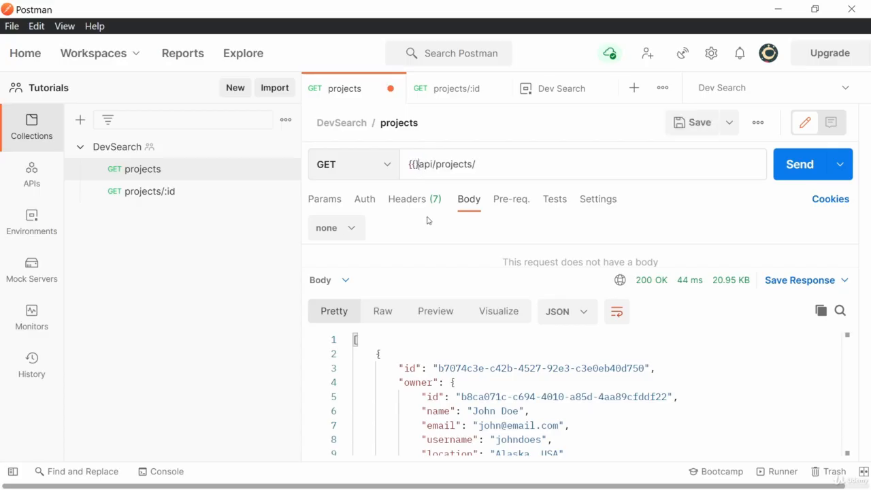
text(URL)
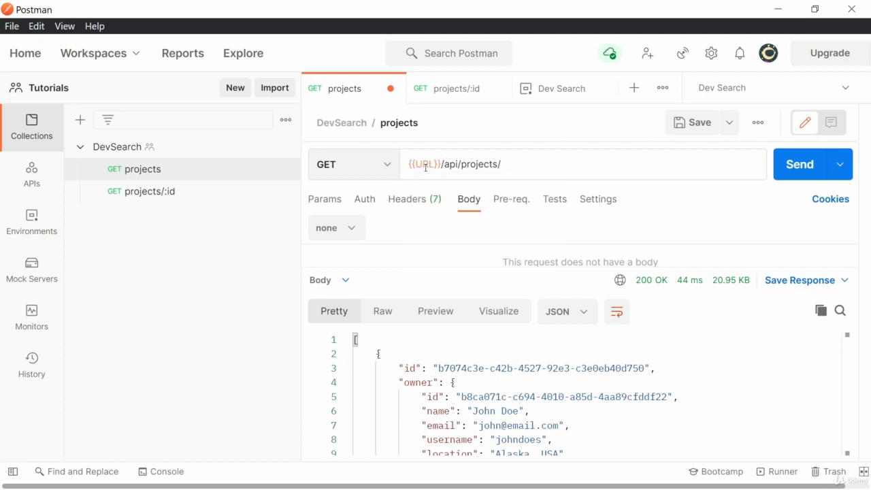
mouse_move(421, 165)
click(791, 168)
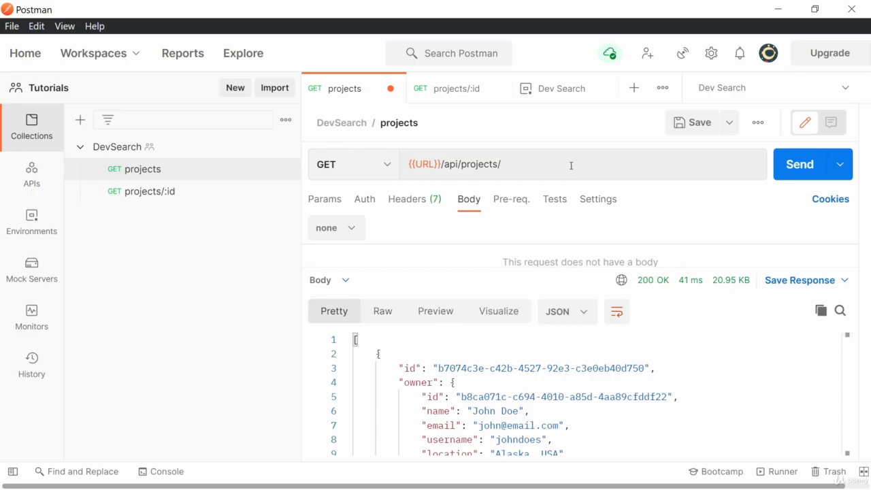
click(447, 93)
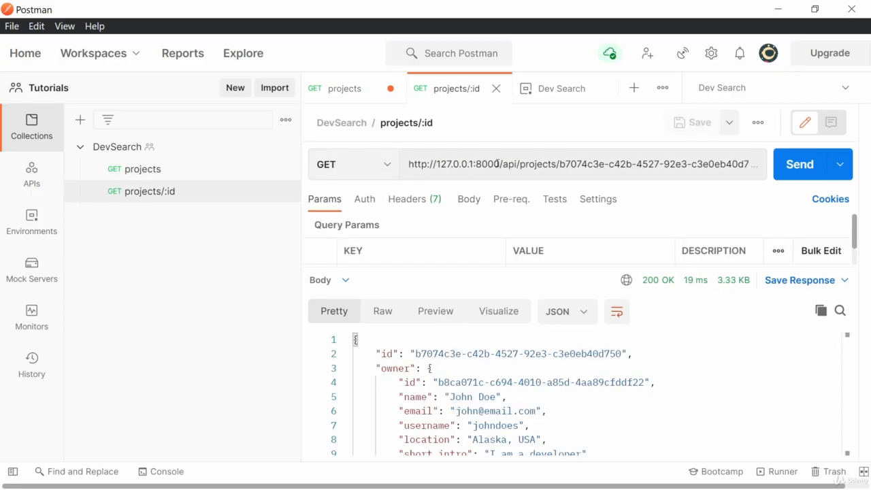
drag(500, 164, 408, 164)
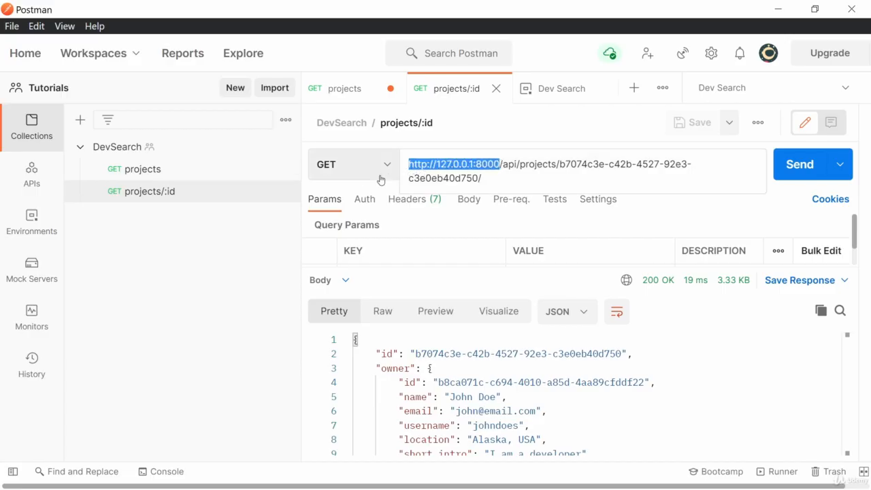
text({{}})
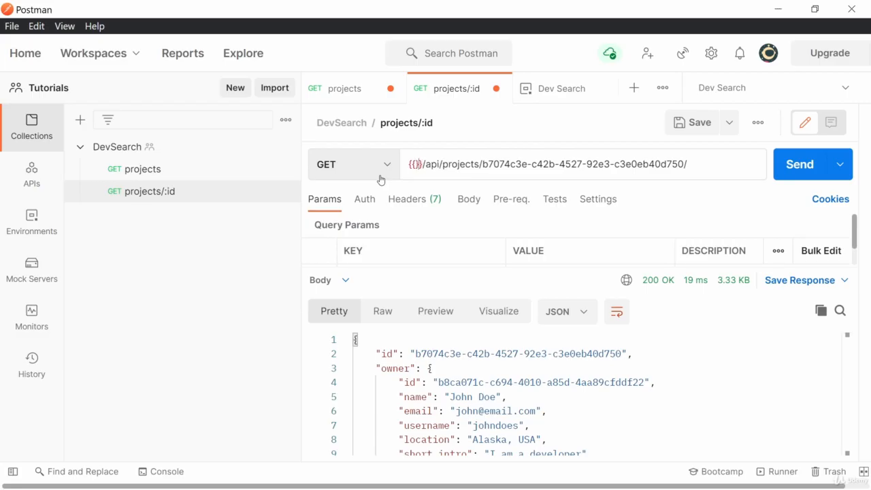
text(URL)
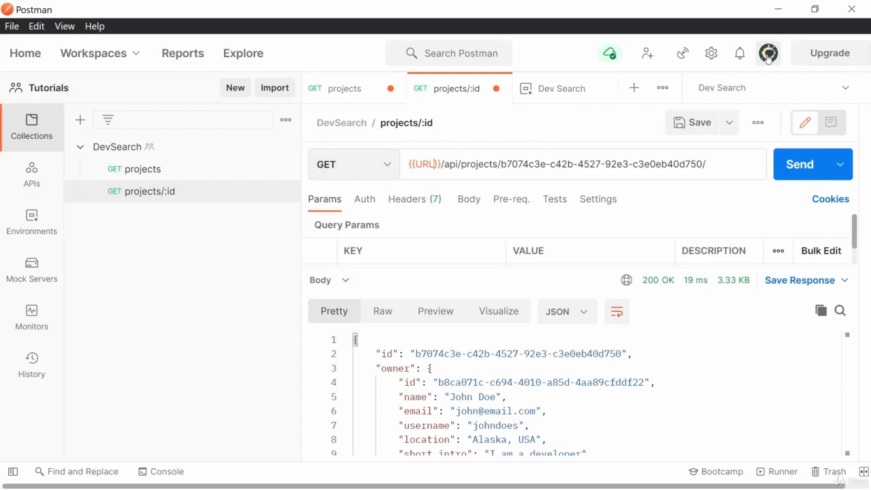
click(797, 164)
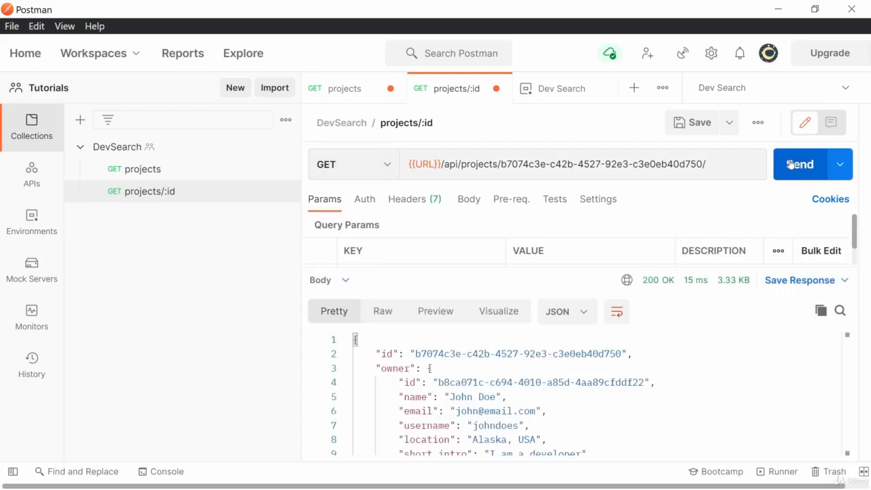
scroll(503, 348, down, 5)
scroll(494, 393, up, 5)
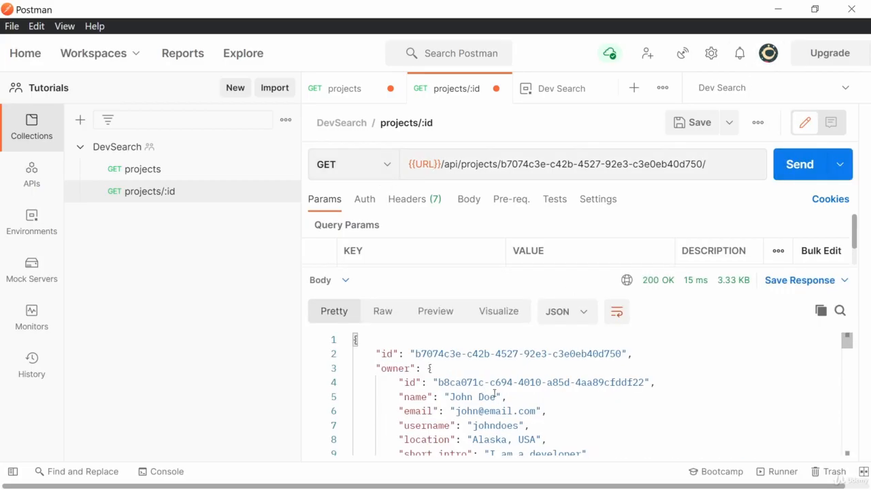
Switch to No Environment and resend, producing the getaddrinfo ENOTFOUND {{url}} error.
click(803, 88)
click(749, 119)
click(800, 167)
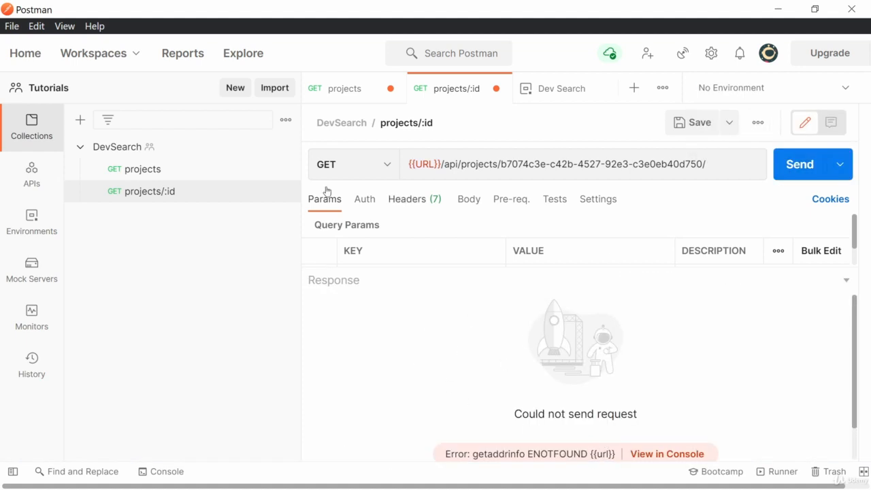
Select Dev Search again and resend projects/:id to get its 200 OK, 3.33 KB response.
click(717, 92)
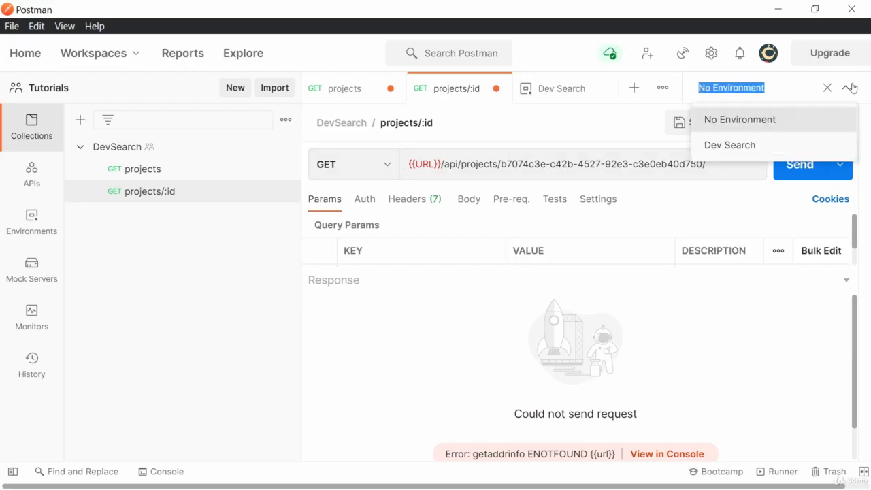
click(722, 145)
click(800, 165)
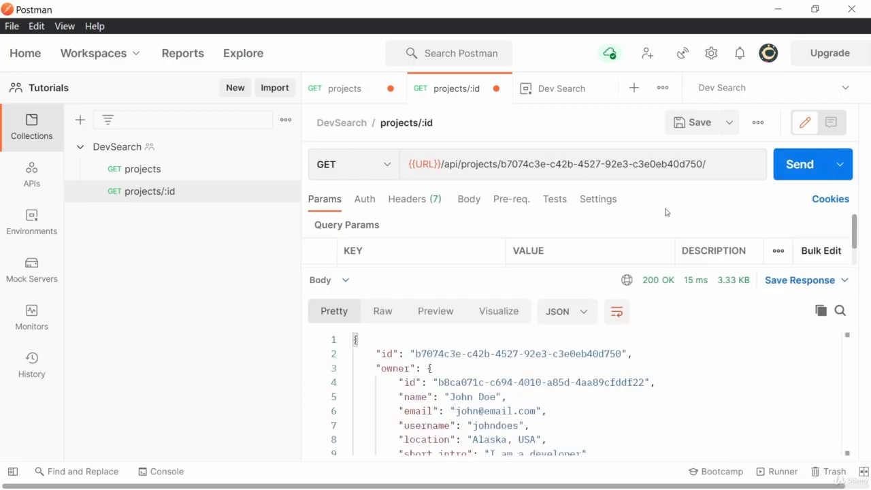
click(845, 88)
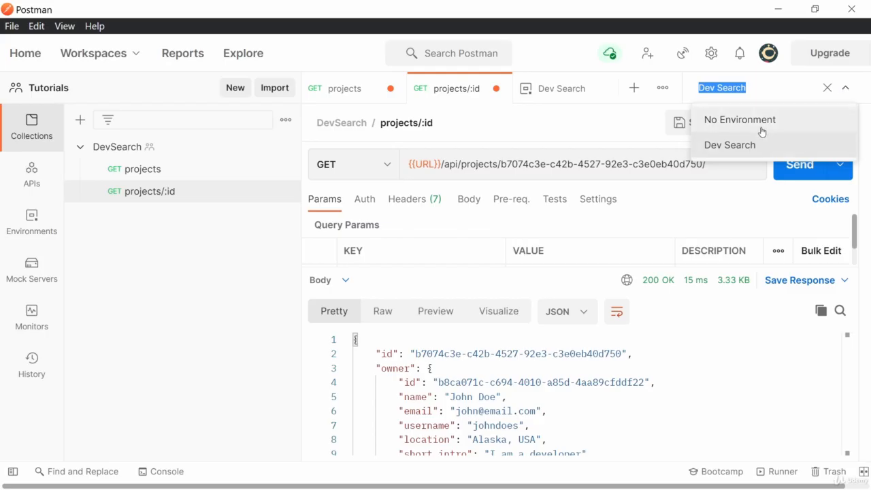
click(735, 144)
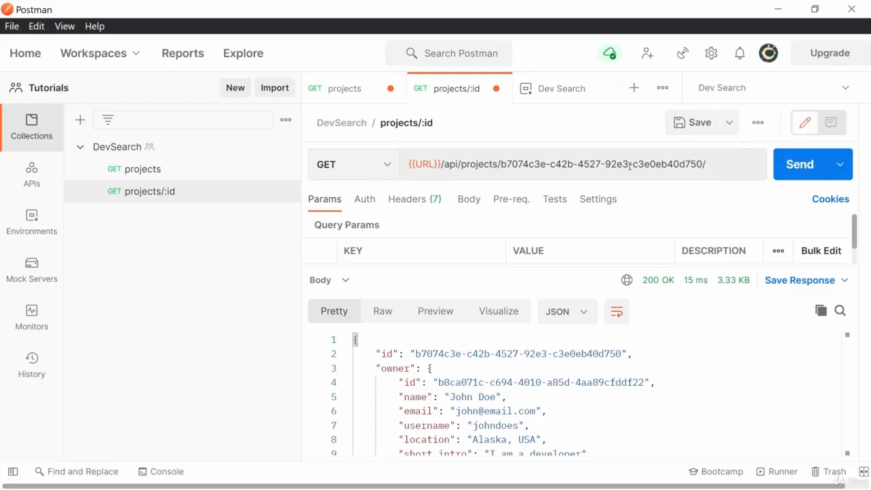